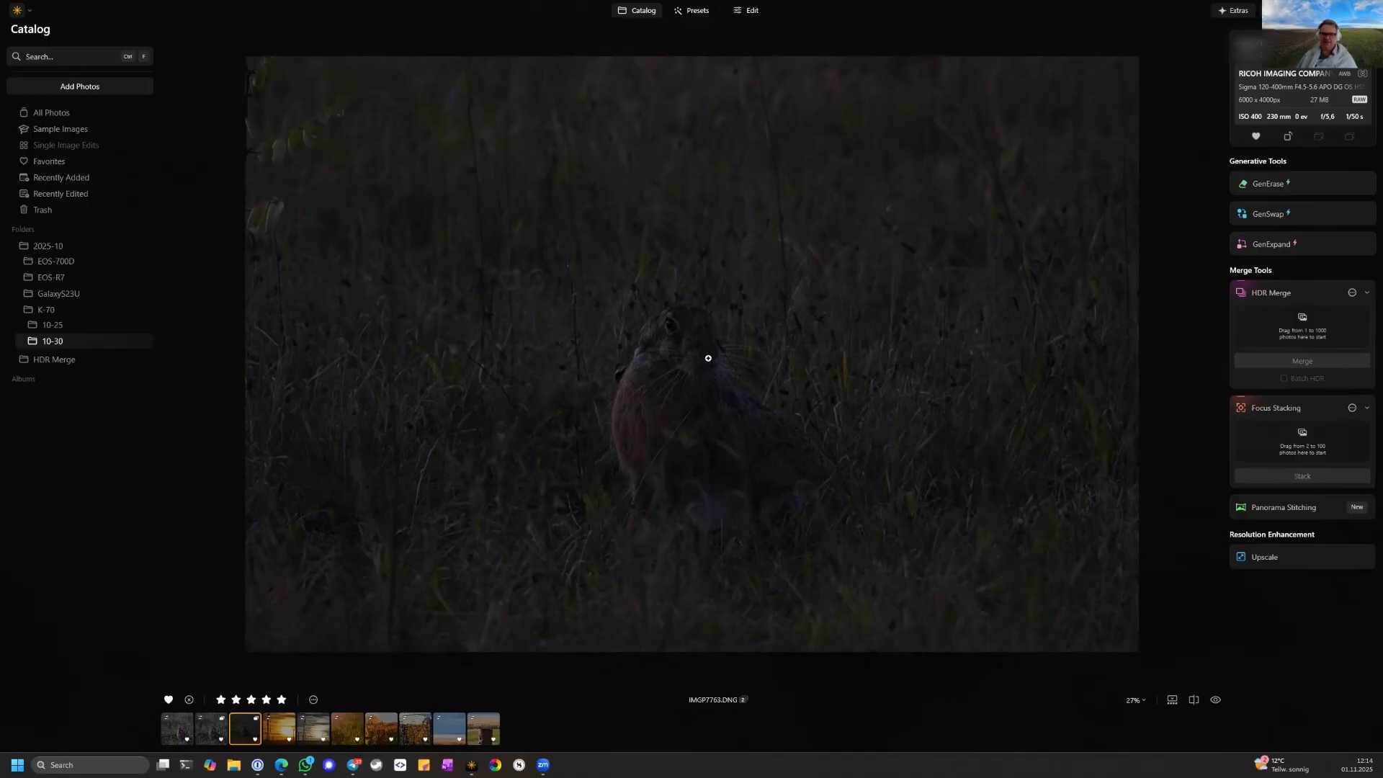
# Examine the hare's eye and fur close up in the dark raw photo, ending on the full view
pyautogui.click(671, 337)
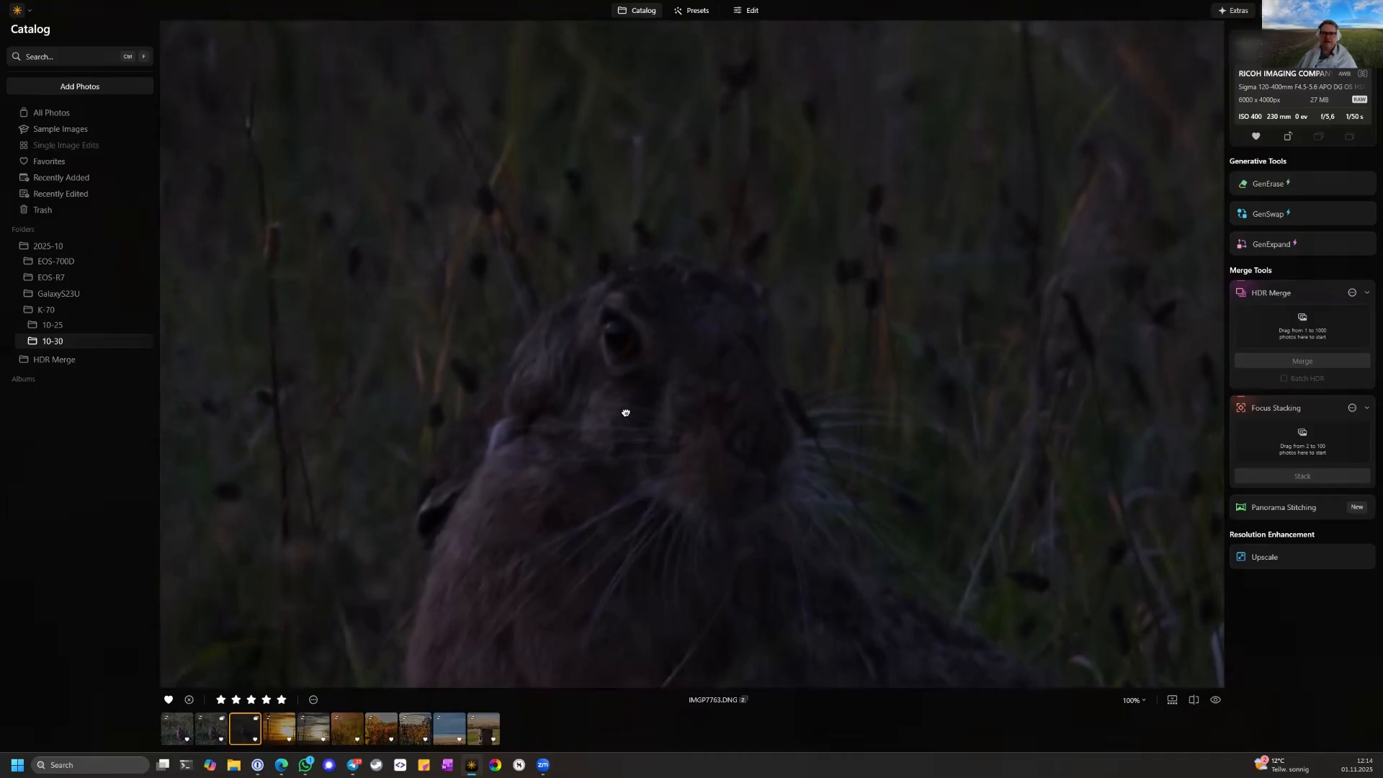
pyautogui.scroll(3, 673, 456)
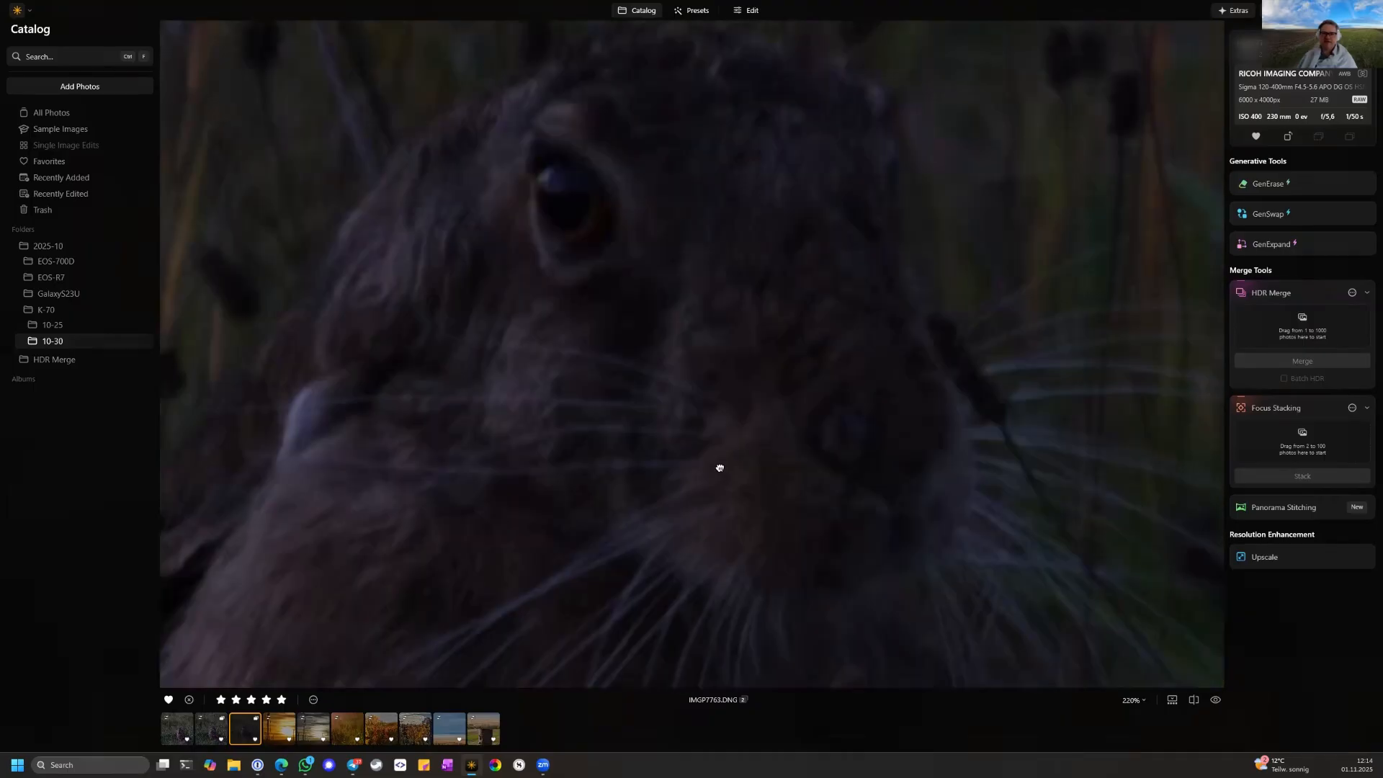
pyautogui.scroll(3, 728, 497)
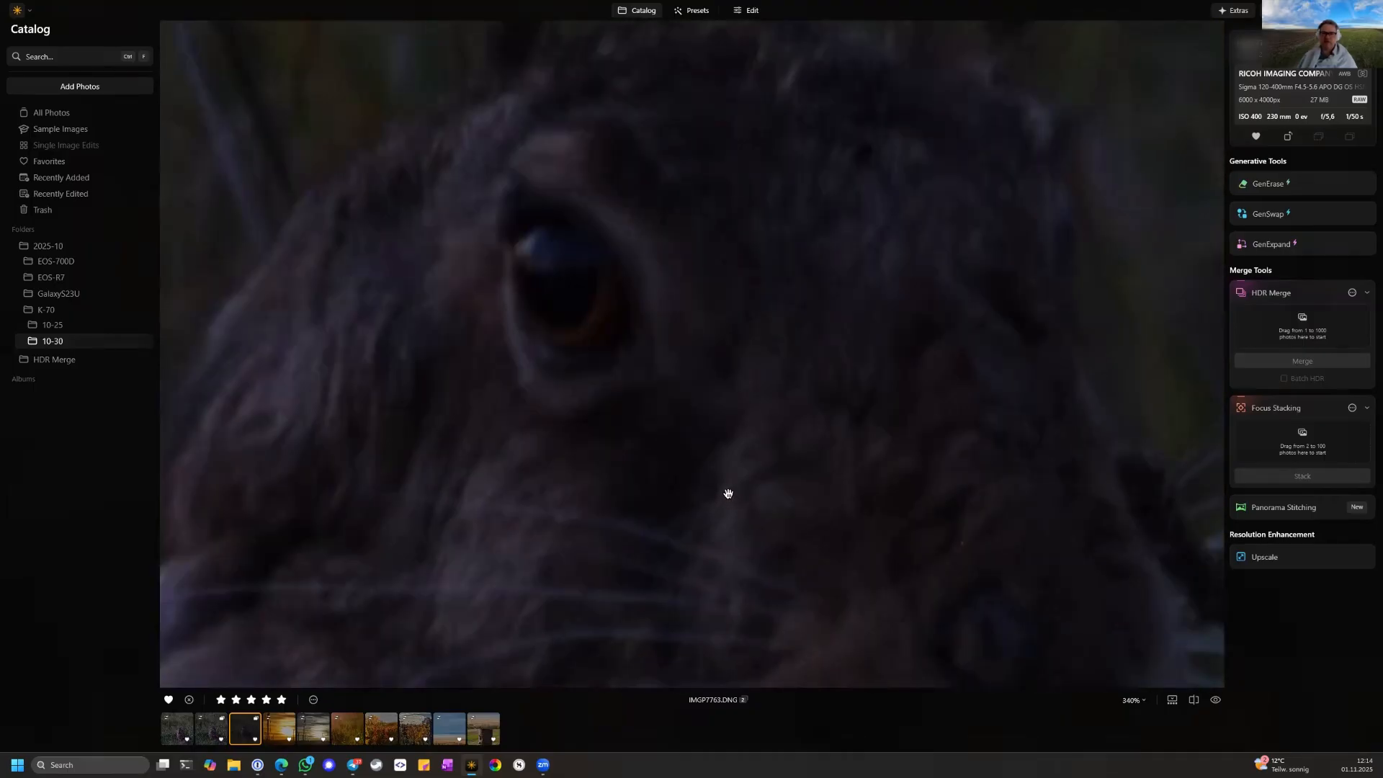
pyautogui.scroll(-2, 728, 493)
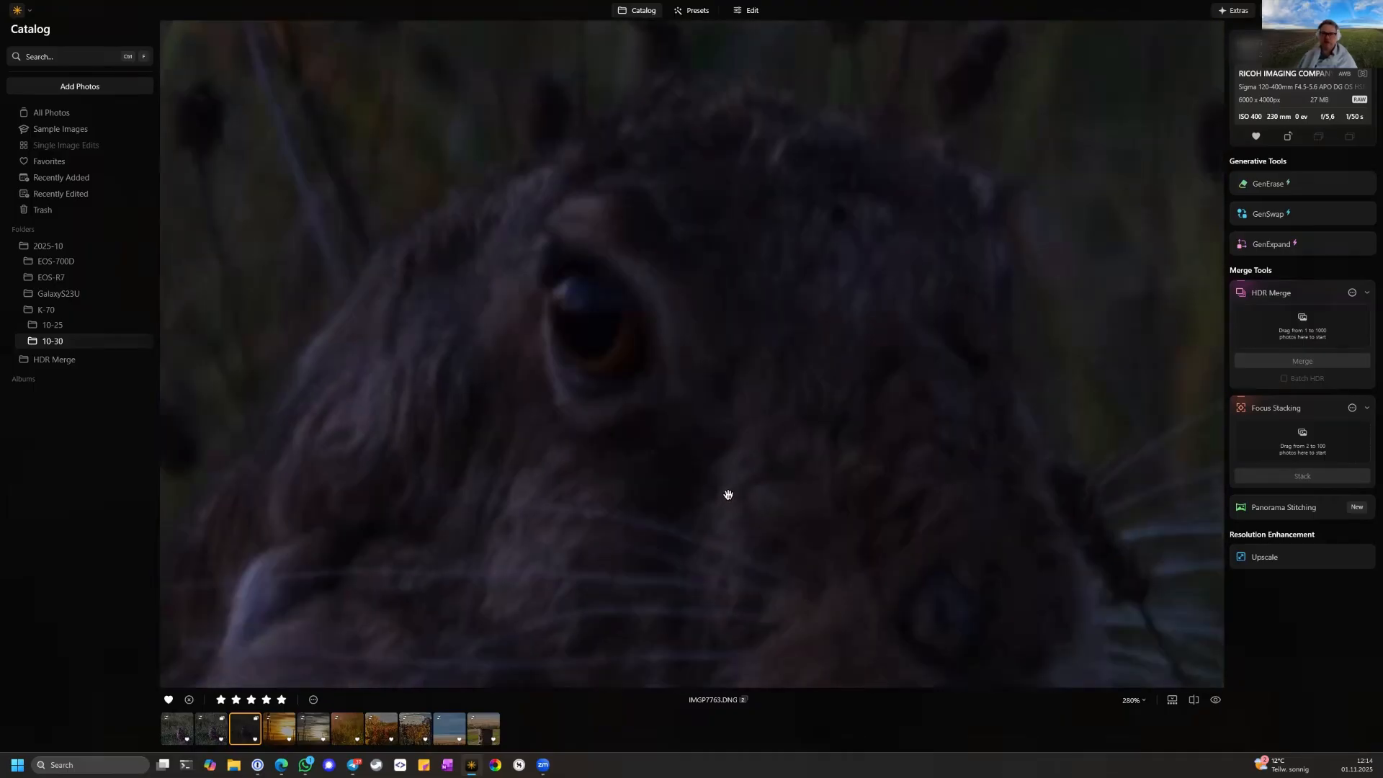
pyautogui.click(620, 369)
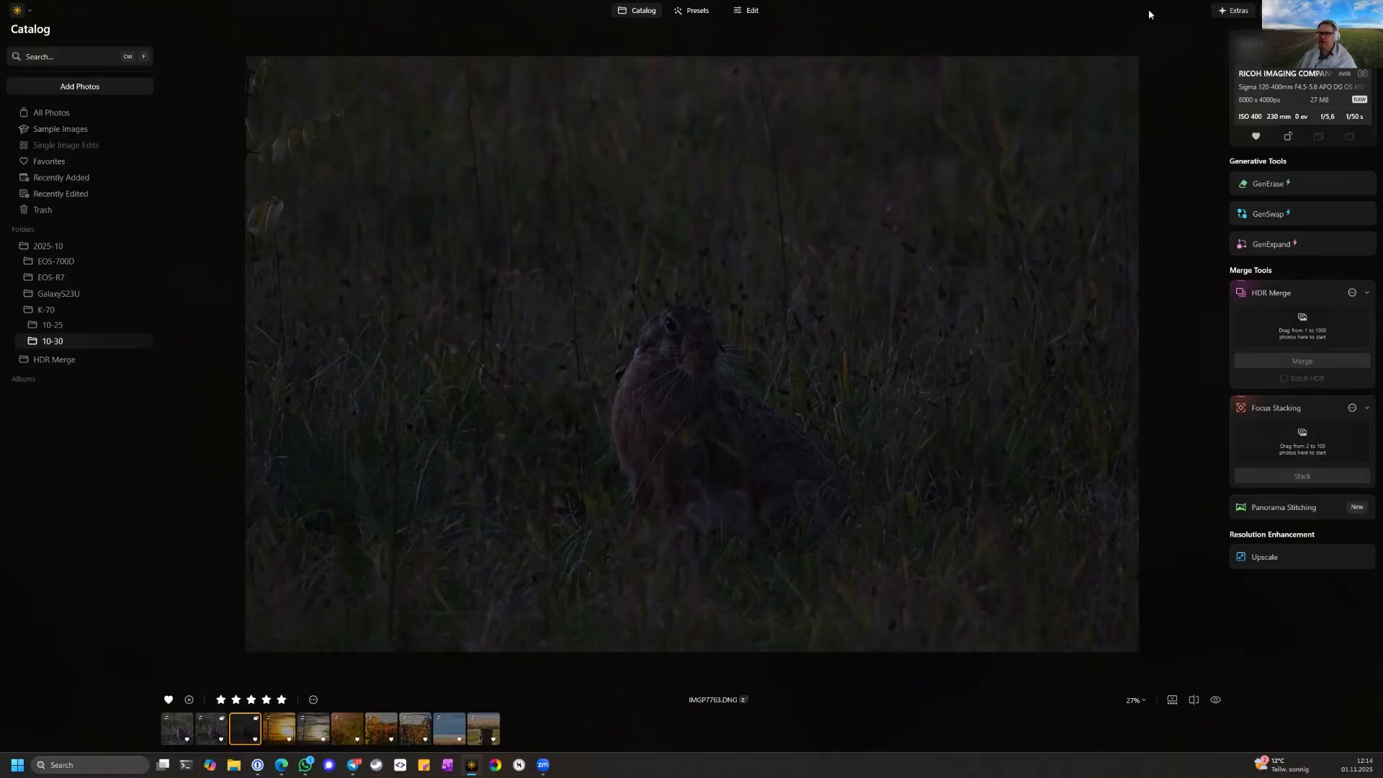
# Open the hare photo for editing and apply the automatic adjustment in Develop
pyautogui.click(750, 16)
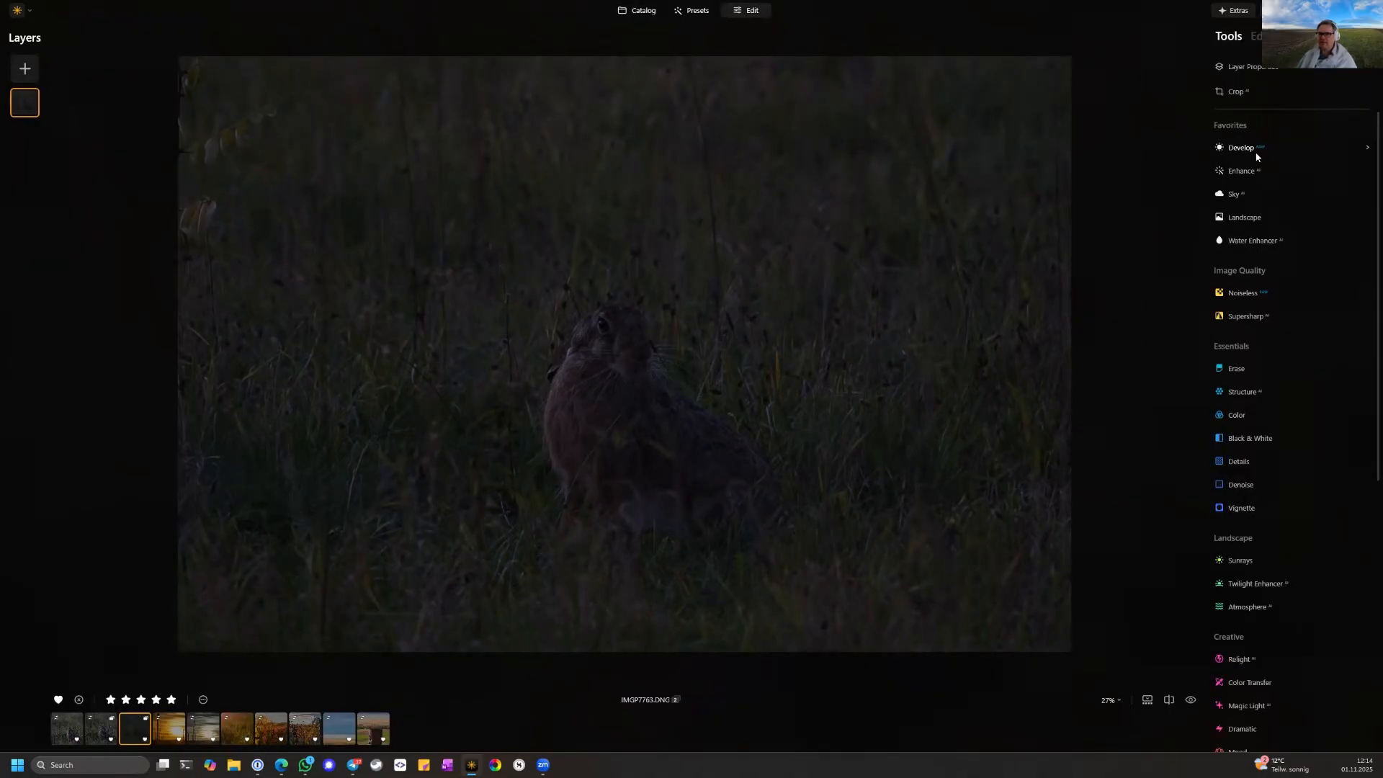
pyautogui.click(1245, 149)
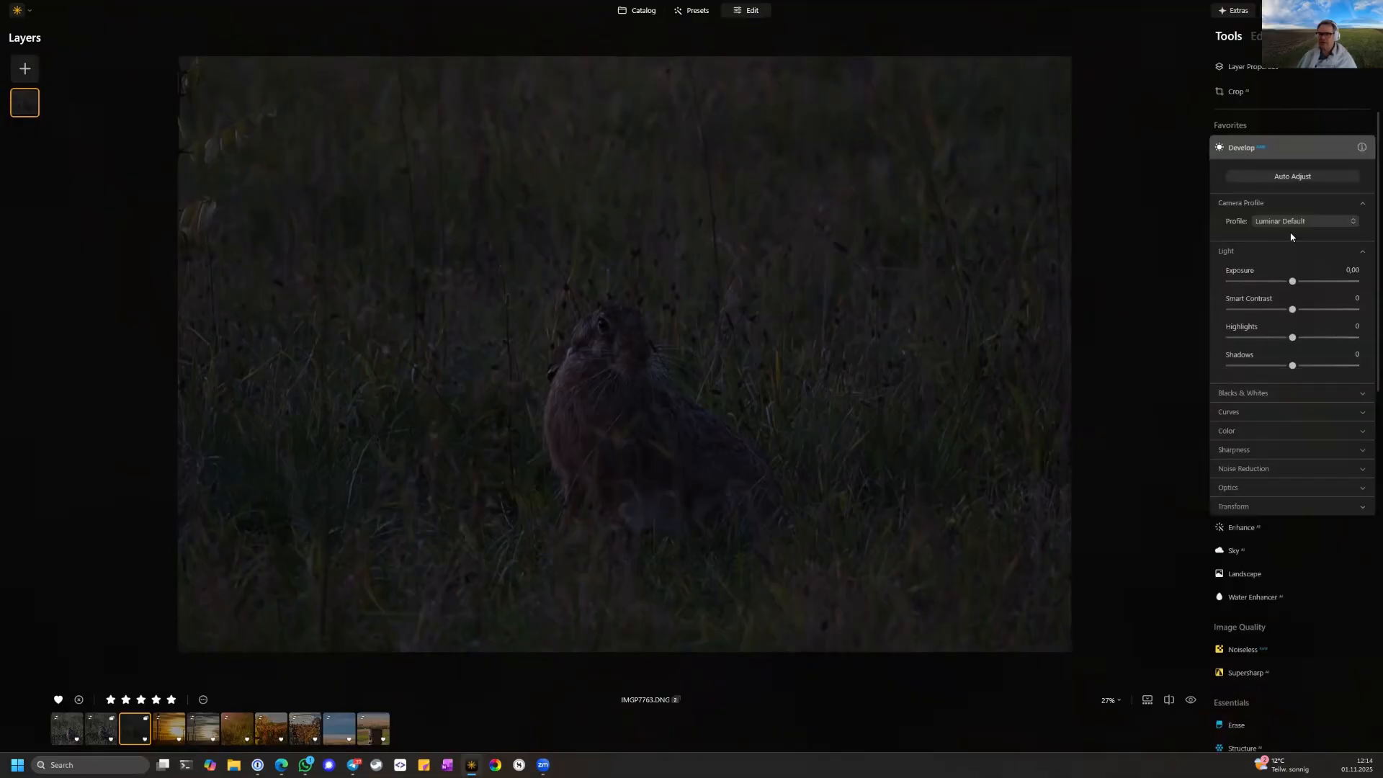
pyautogui.click(1271, 177)
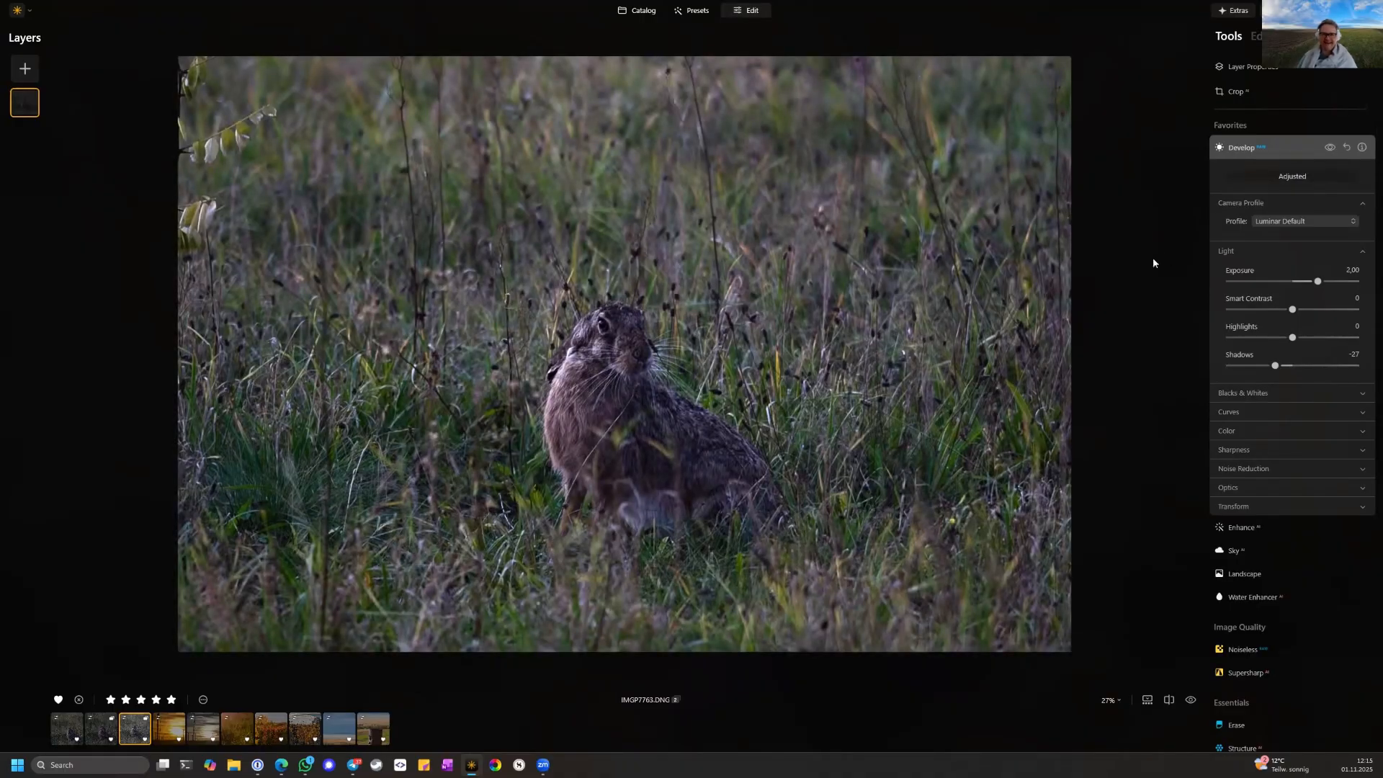
# Brighten the photo with the Develop curves by moving the white point slightly inward and fine-tuning the midtones
pyautogui.click(1260, 433)
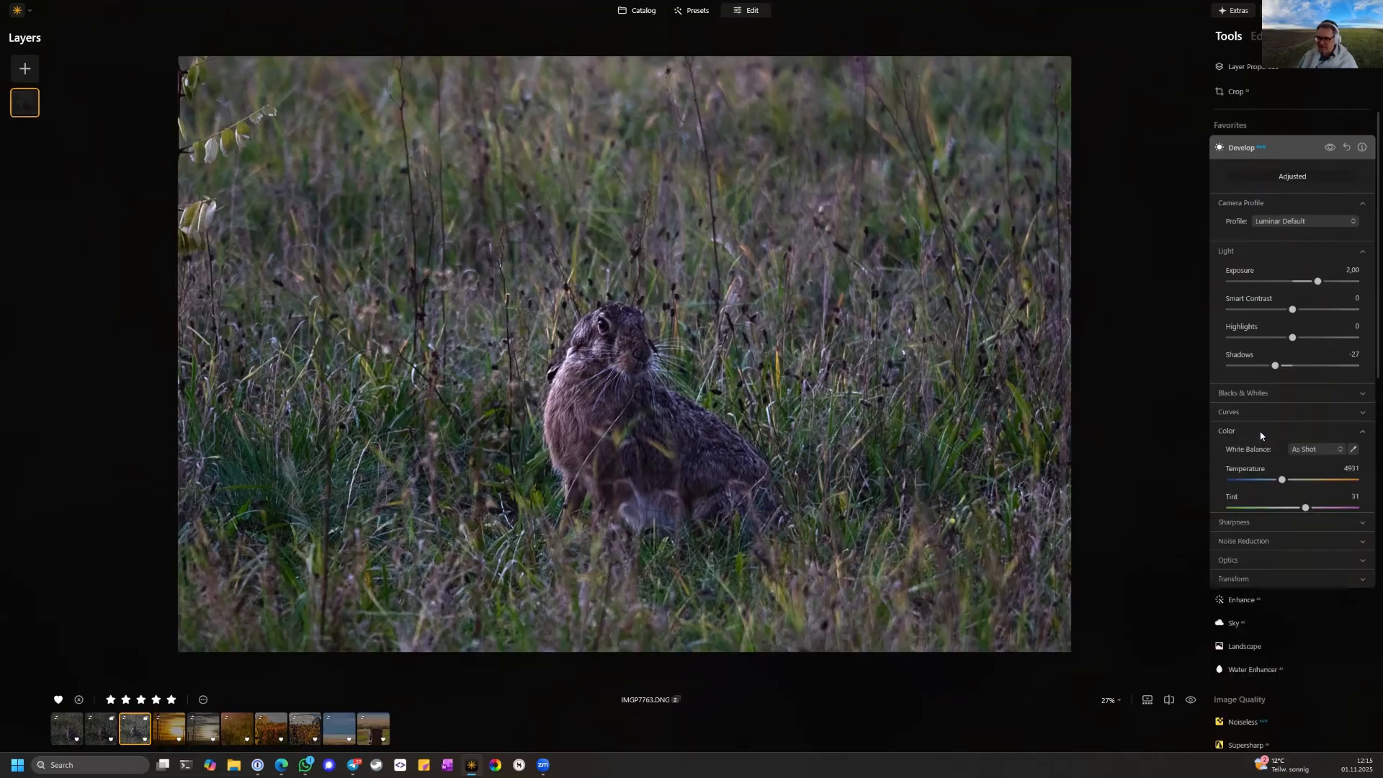
pyautogui.click(1295, 431)
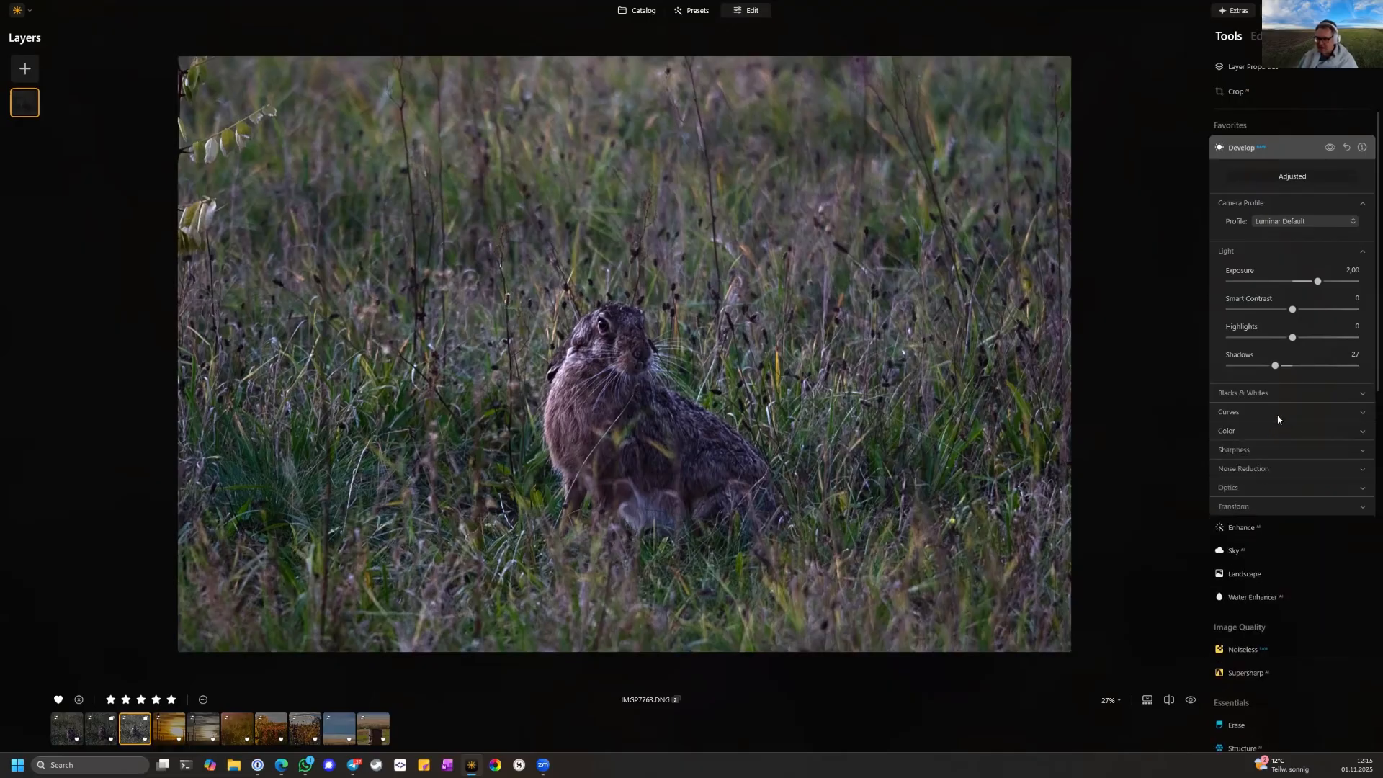
pyautogui.click(1282, 413)
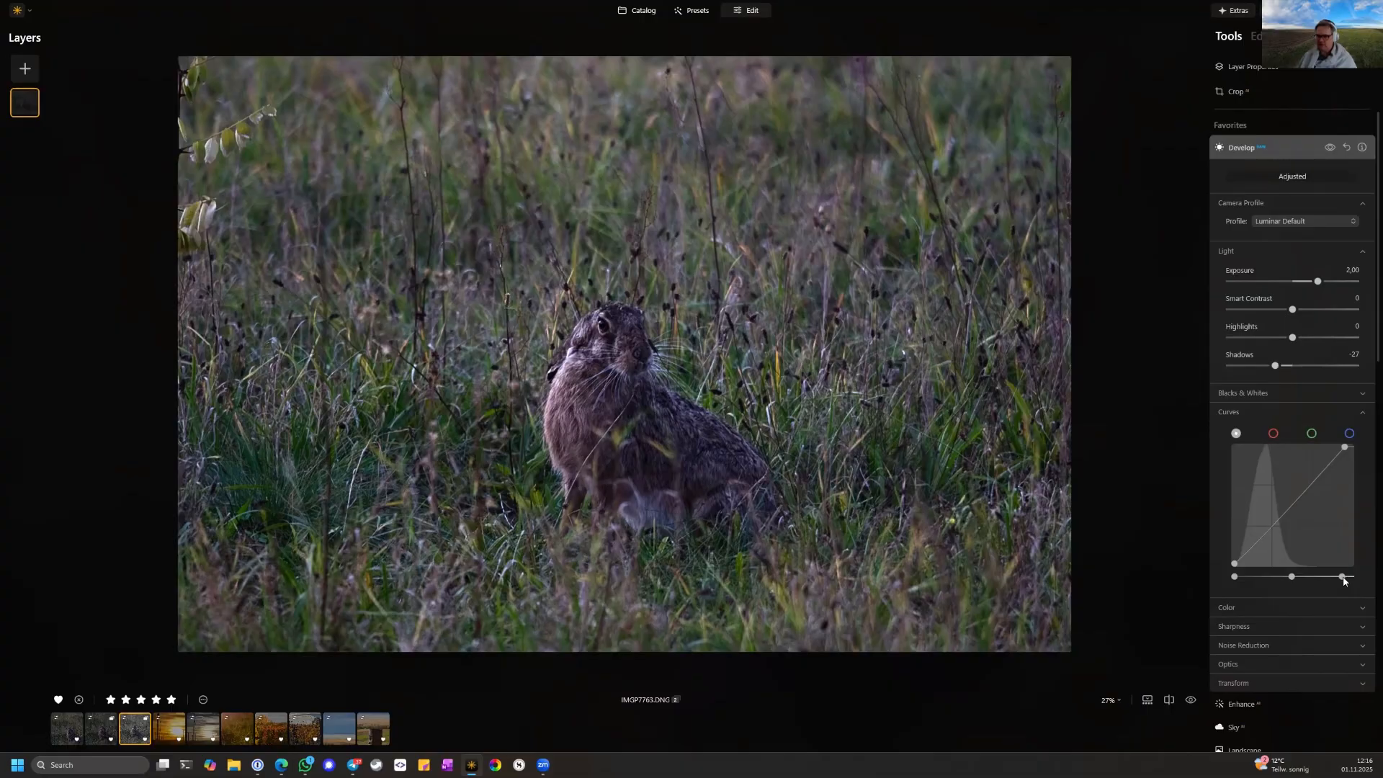
pyautogui.moveTo(1344, 580); pyautogui.dragTo(1333, 580)
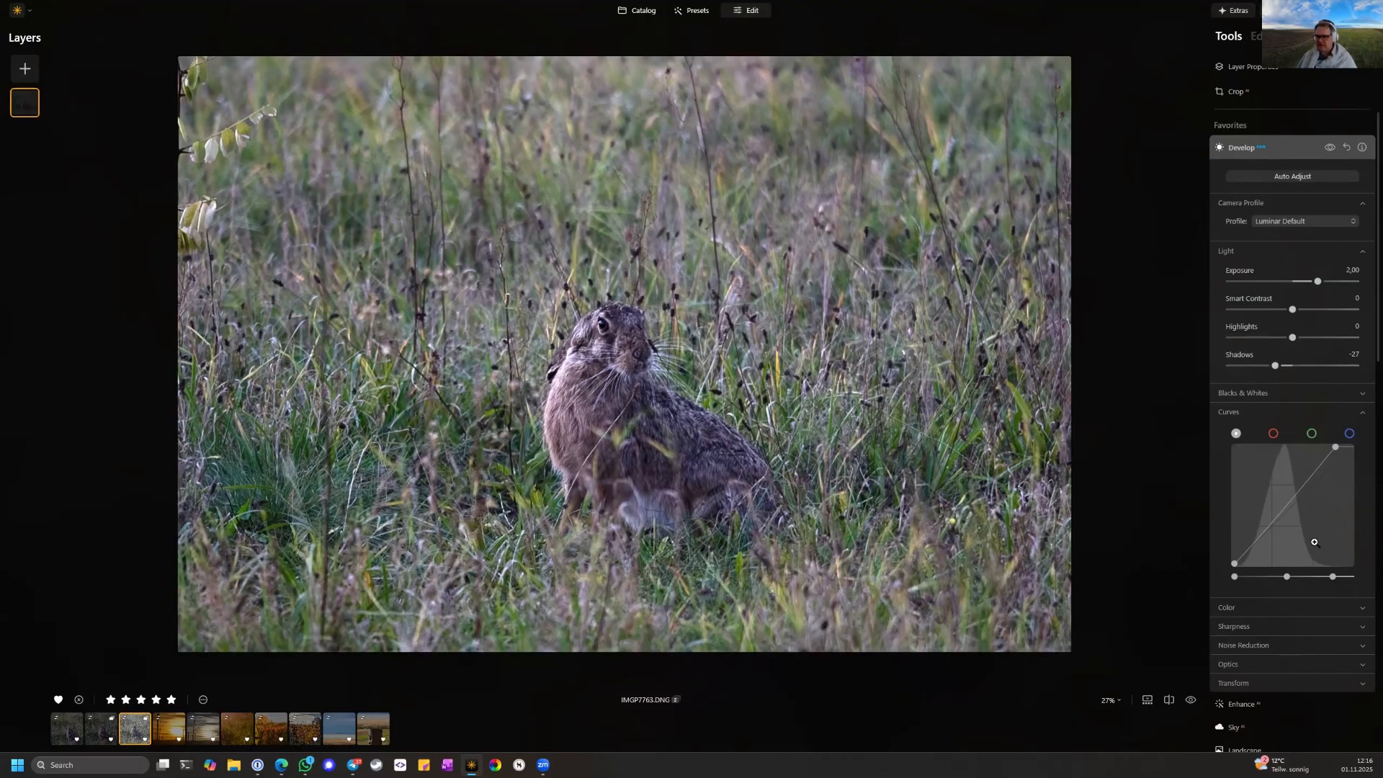
pyautogui.moveTo(1331, 577); pyautogui.dragTo(1335, 576)
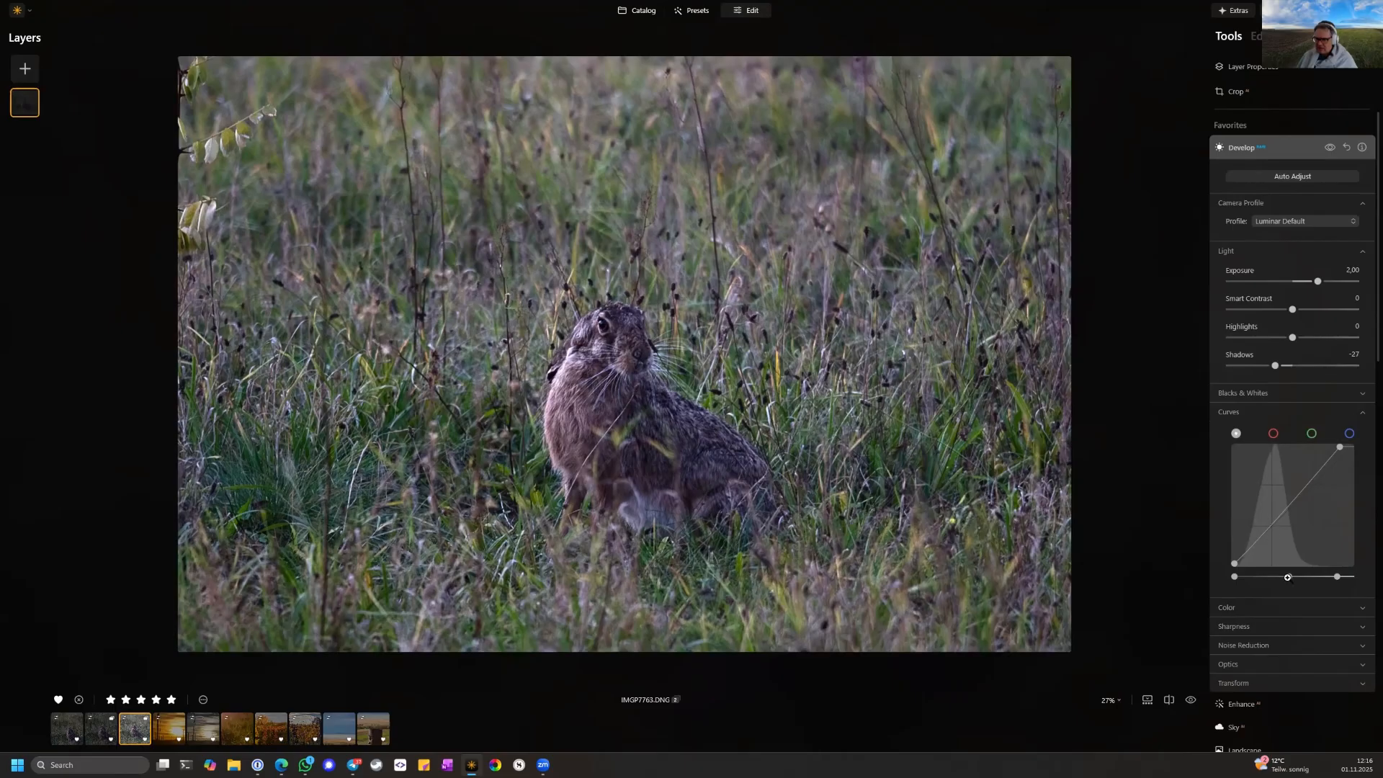
pyautogui.moveTo(1287, 577); pyautogui.dragTo(1284, 578)
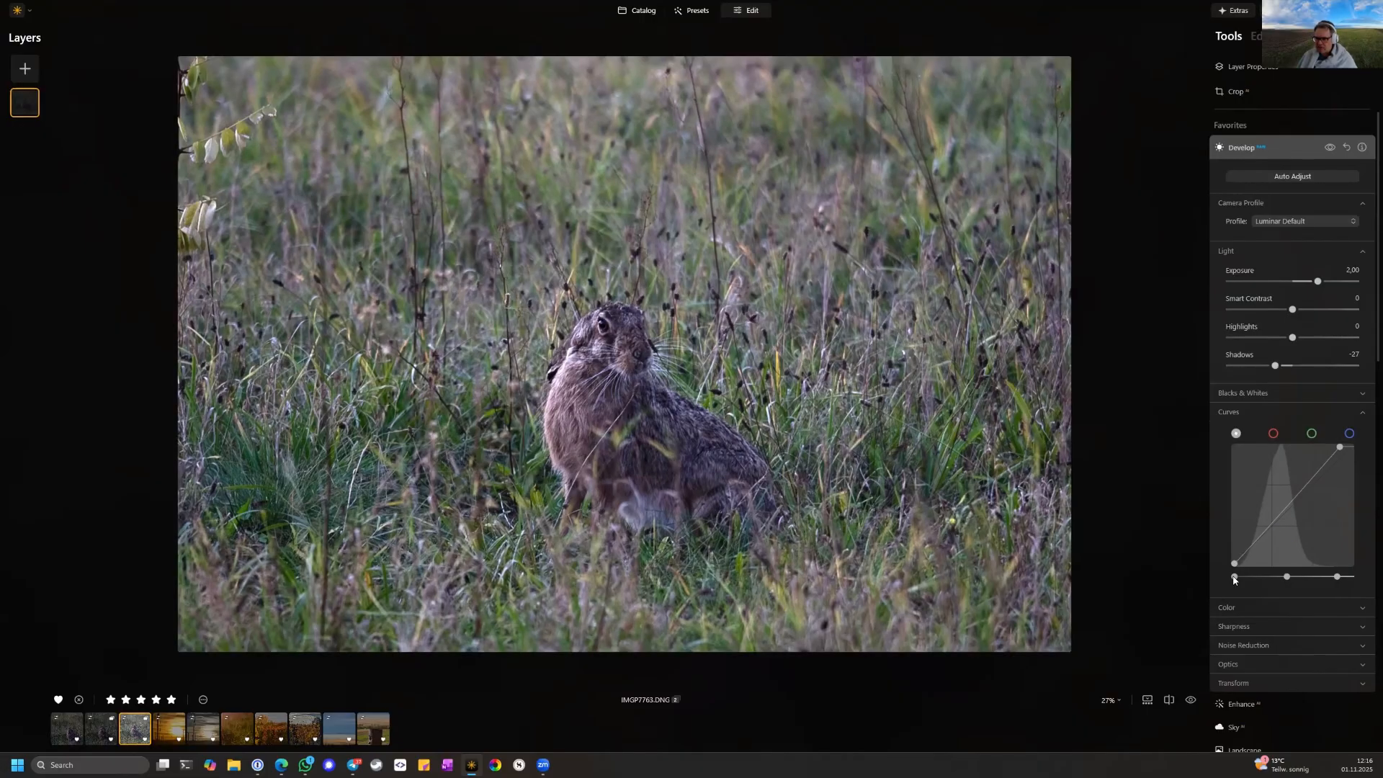
pyautogui.moveTo(1234, 579); pyautogui.dragTo(1232, 580)
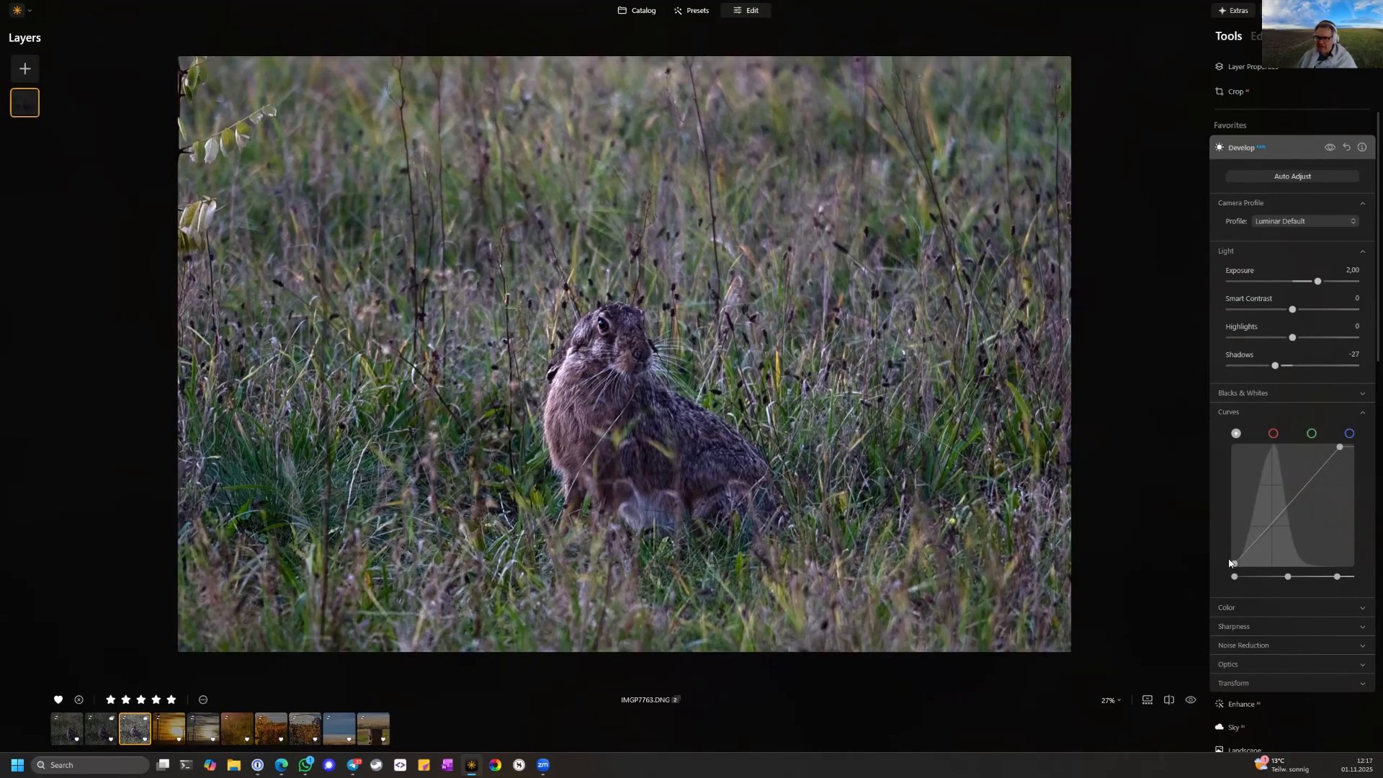
# Add a point in the darker third of the tone curve, lift it slightly, and compare the Develop result with the original
pyautogui.click(1269, 525)
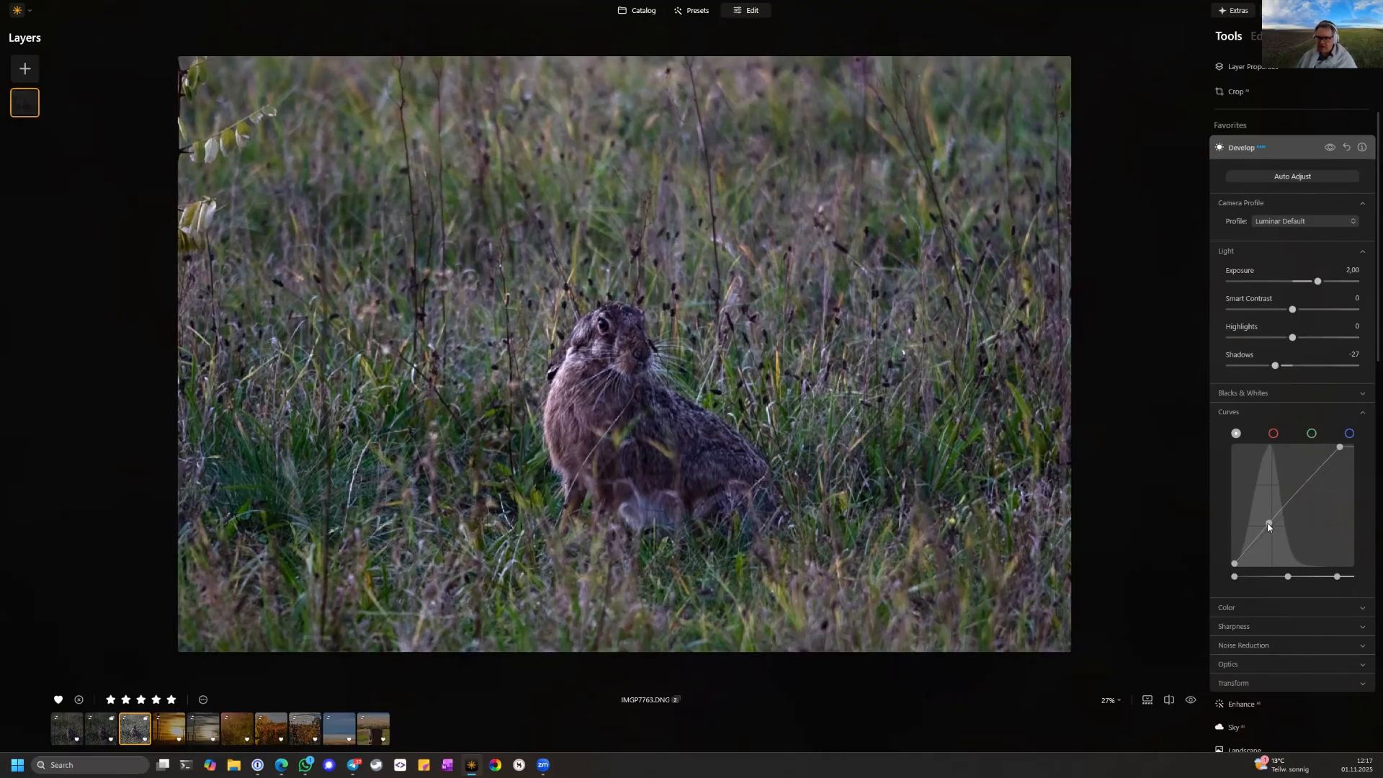
pyautogui.moveTo(1269, 526); pyautogui.dragTo(1267, 526)
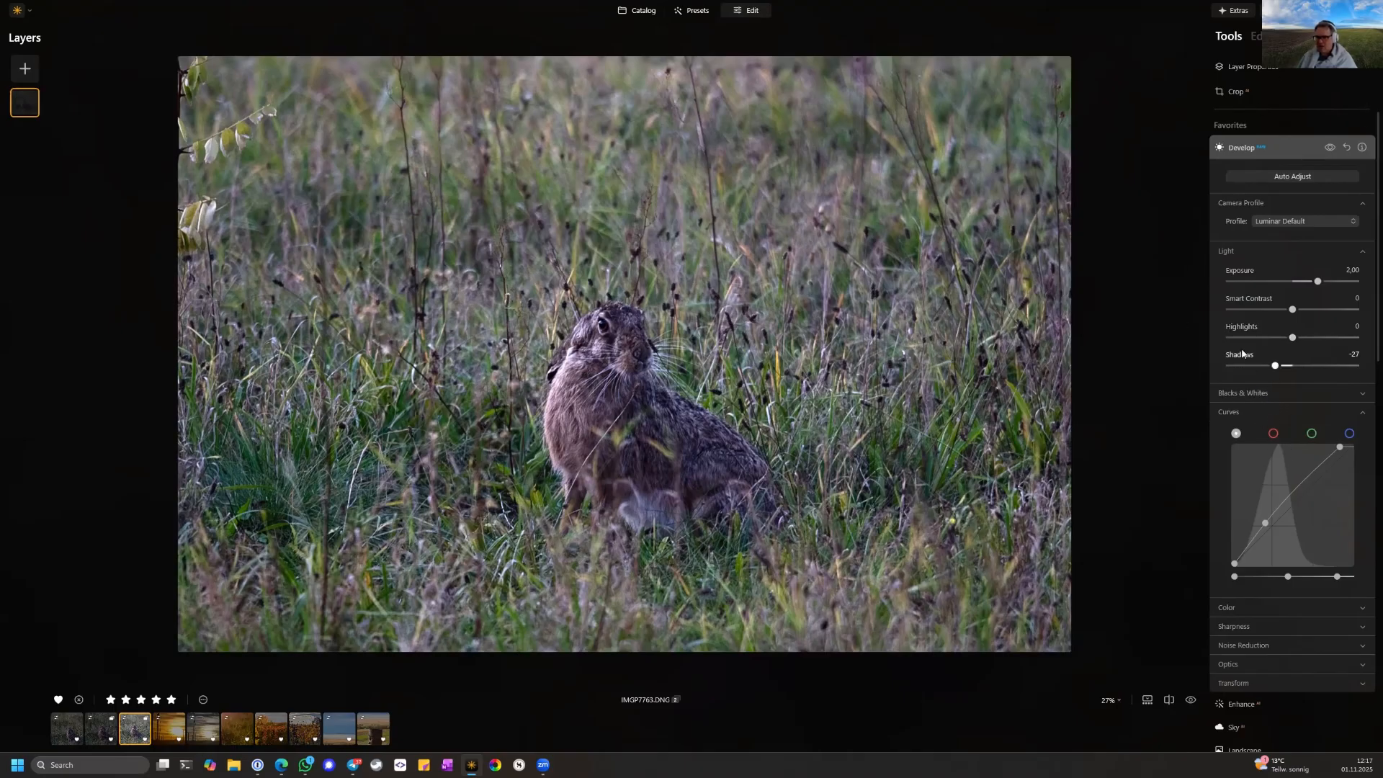
pyautogui.click(1329, 147)
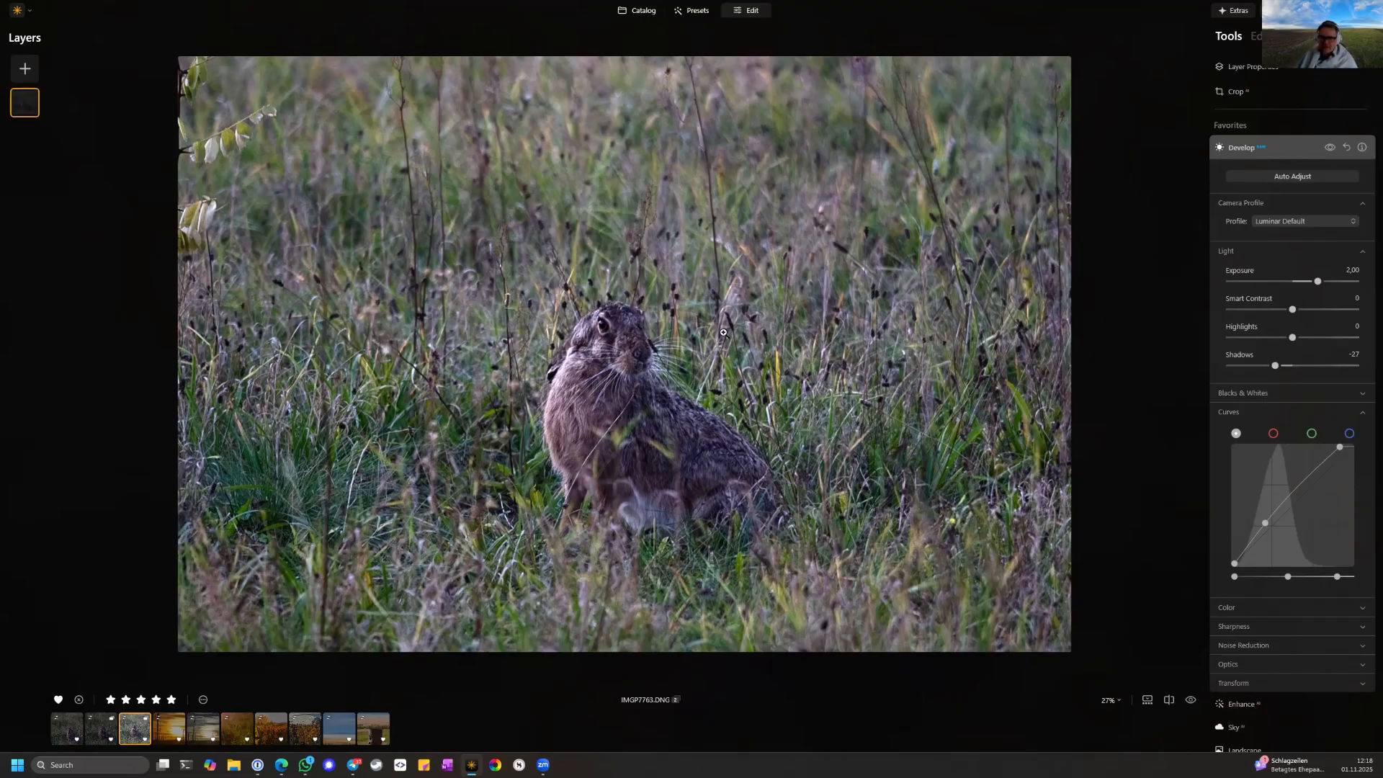
# Denoise the photo with Noiseless at the Low setting and compare the hare's fur close up with and without it
pyautogui.click(664, 325)
pyautogui.moveTo(429, 374); pyautogui.dragTo(556, 386)
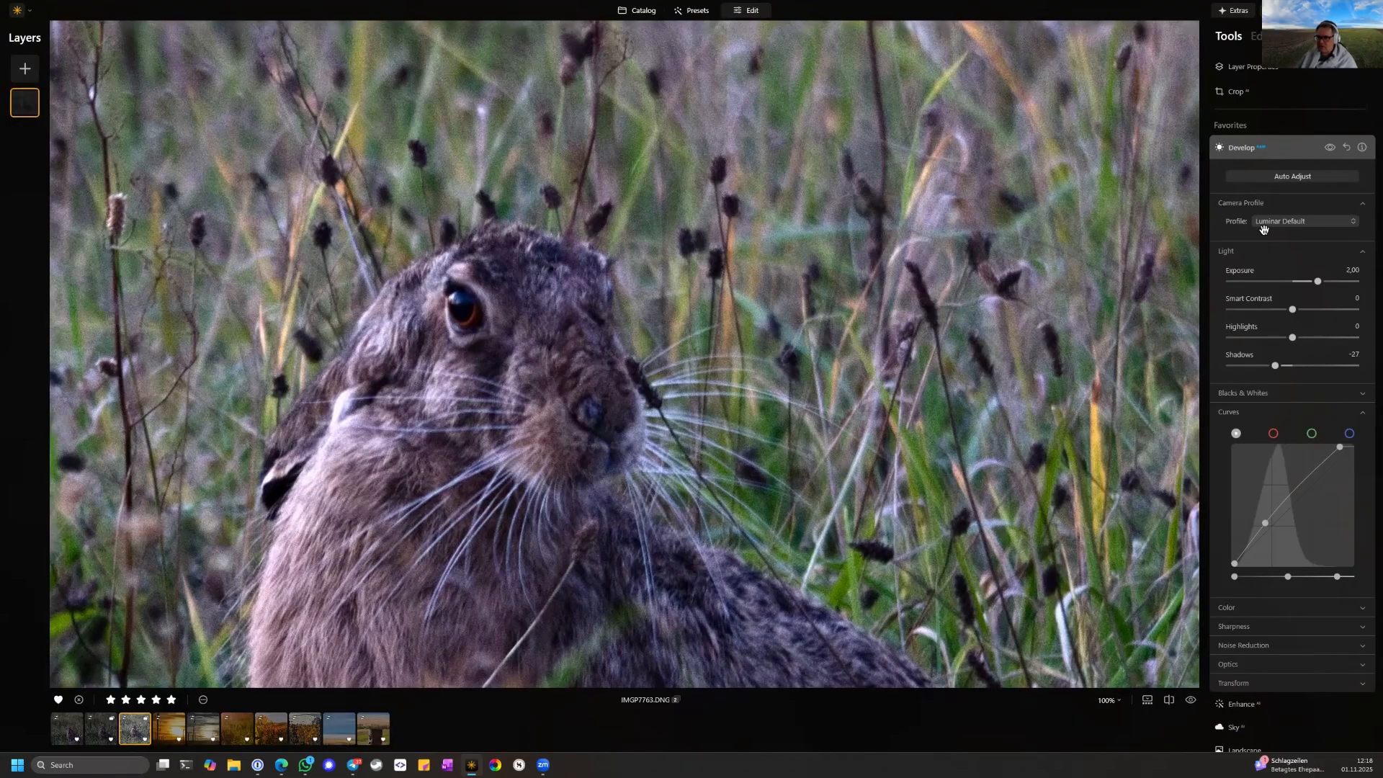
pyautogui.click(1257, 148)
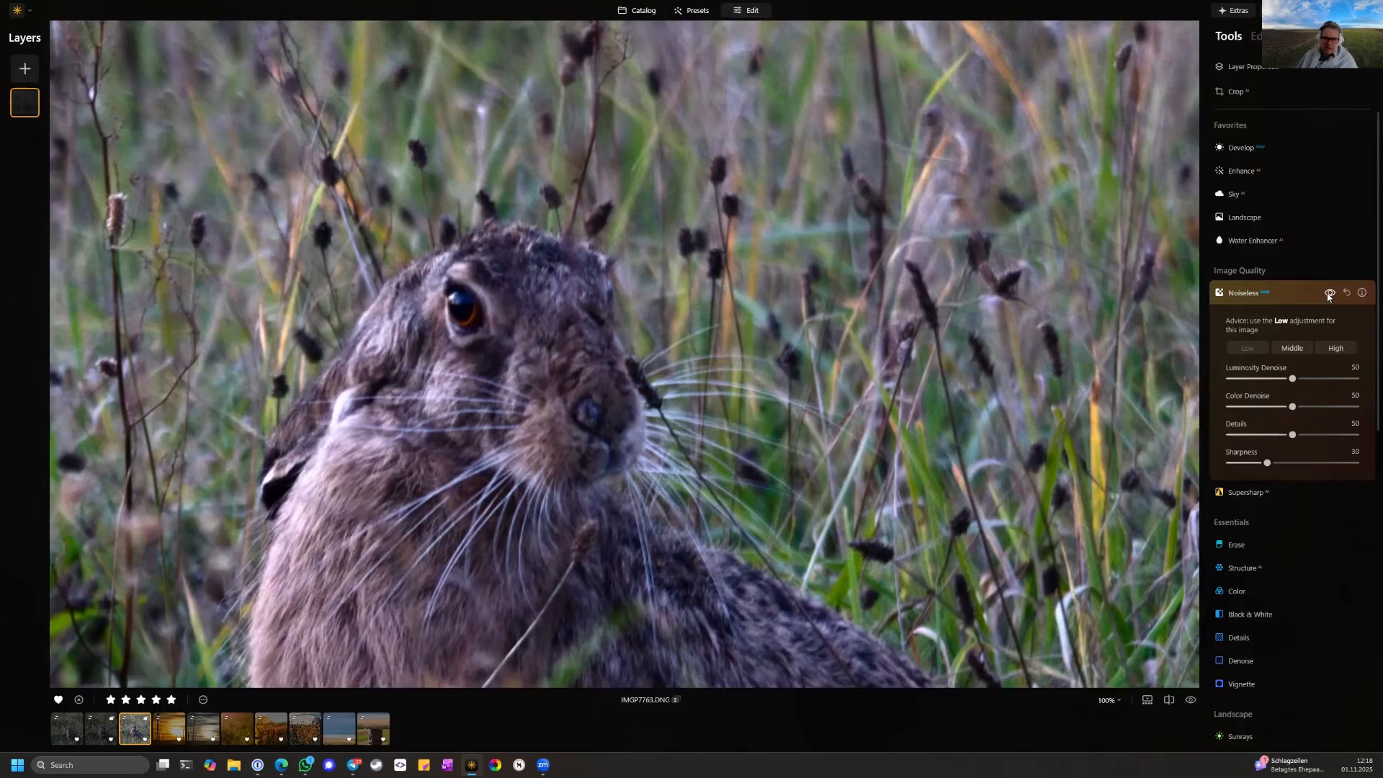
pyautogui.click(1329, 294)
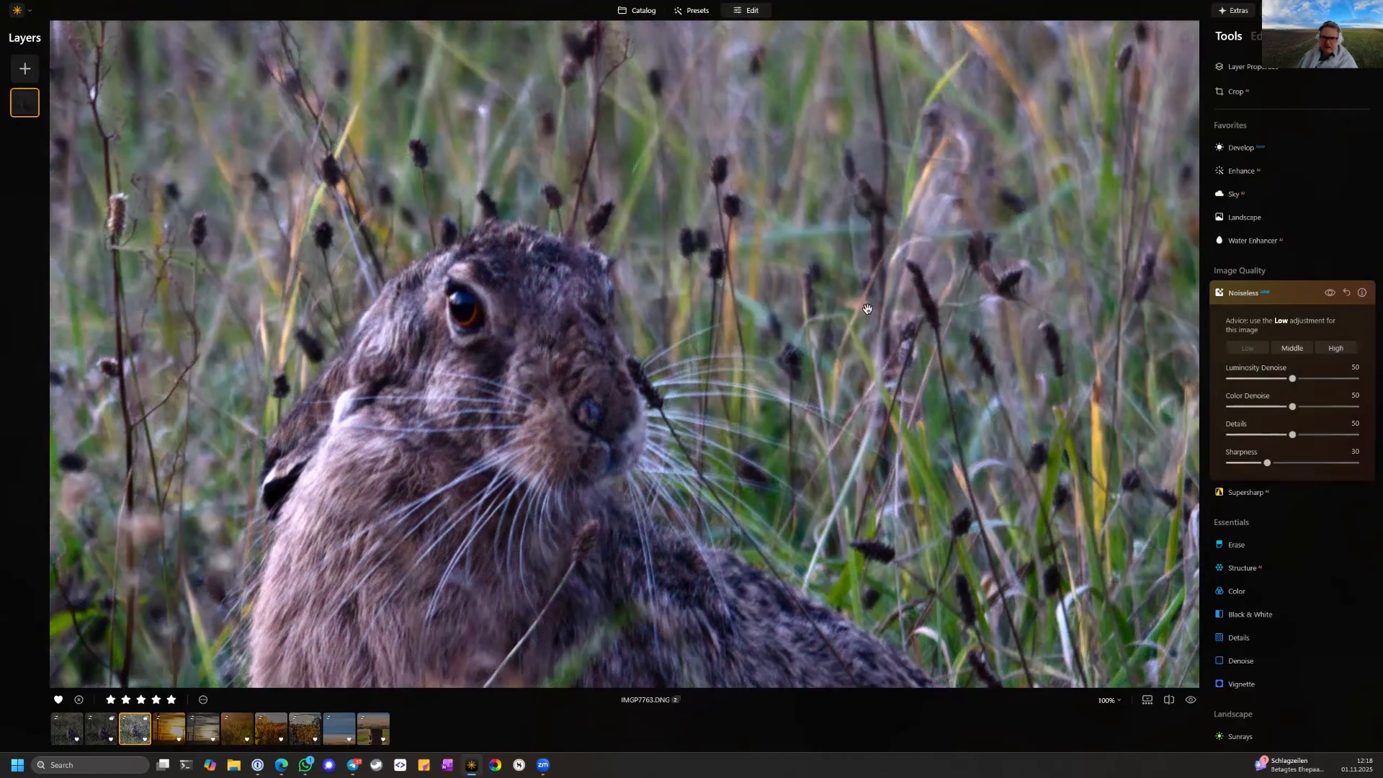
pyautogui.click(762, 314)
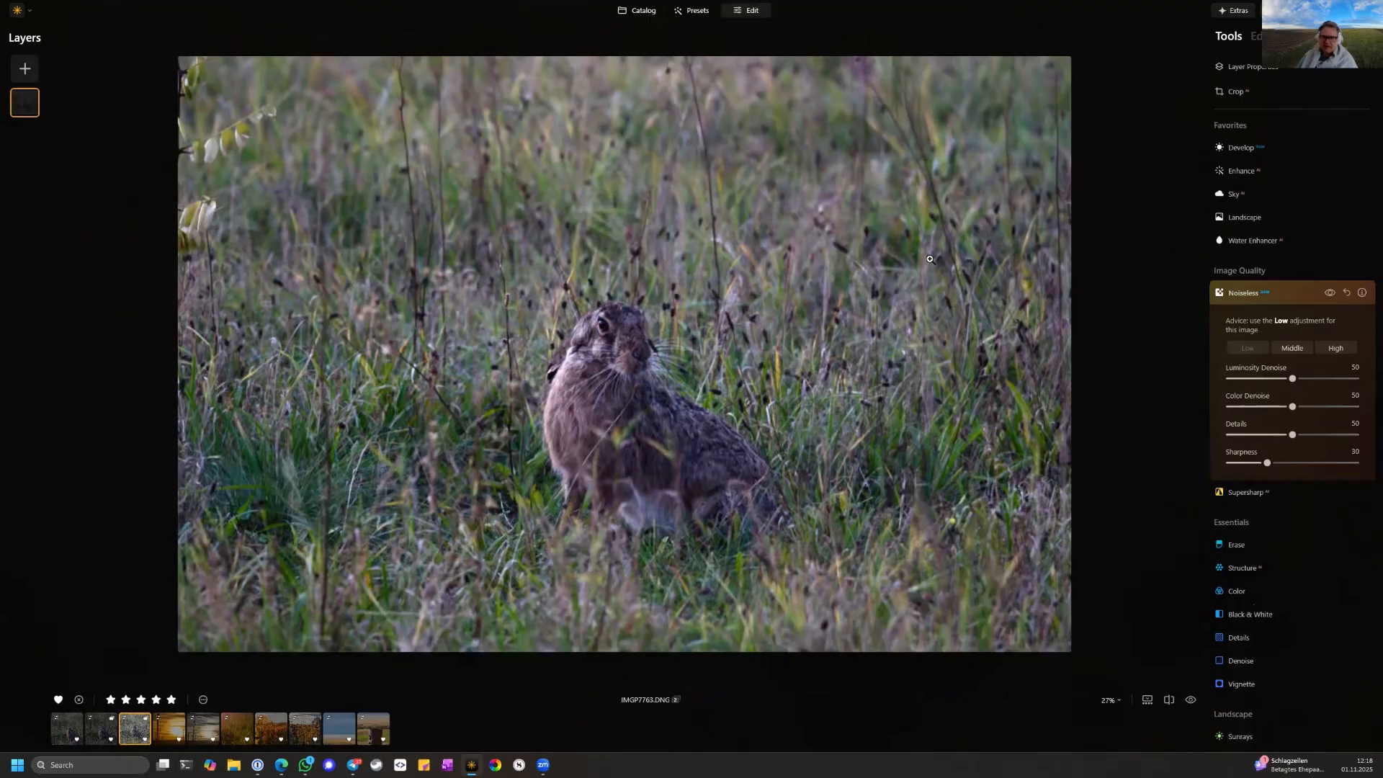
# Crop the photo with the automatic composition at the original ratio, shifting the image slightly upward in the frame before applying
pyautogui.click(1236, 91)
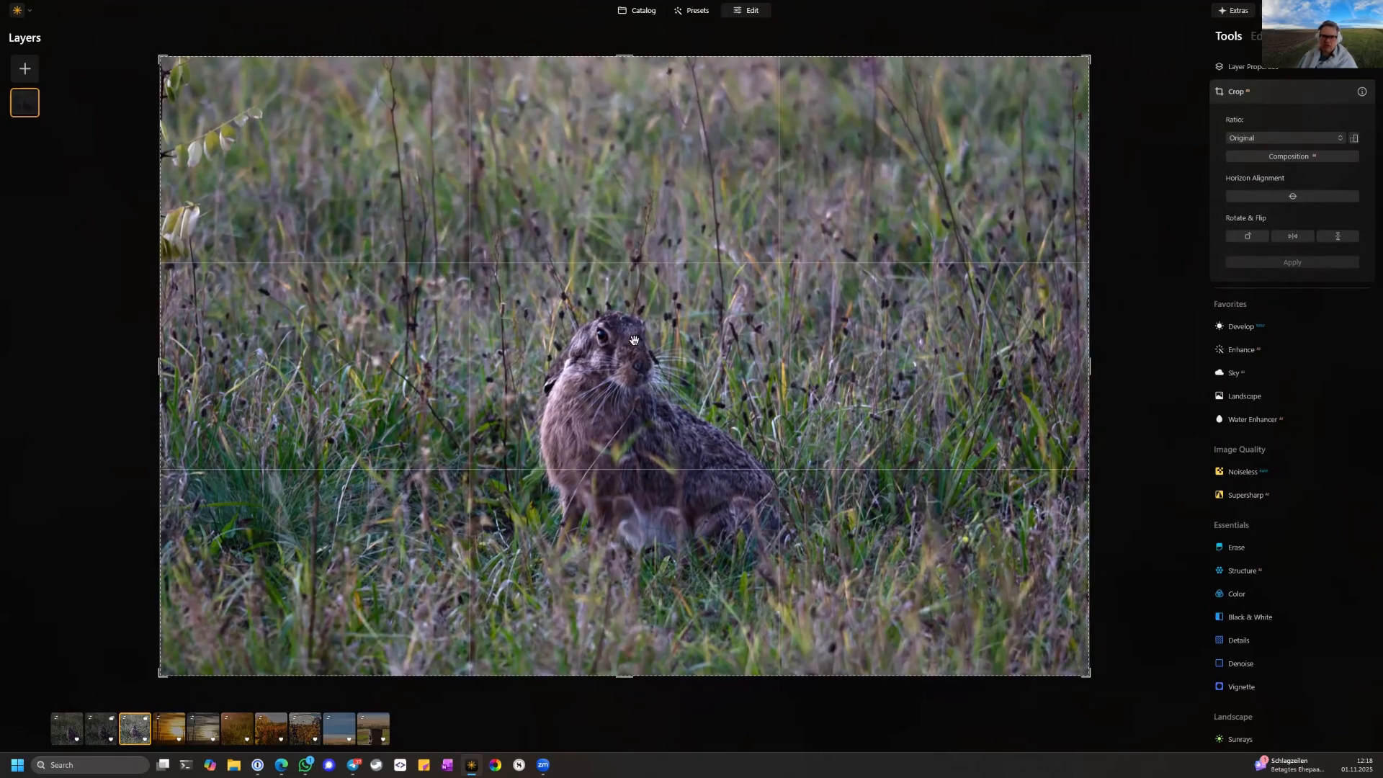
pyautogui.click(1284, 158)
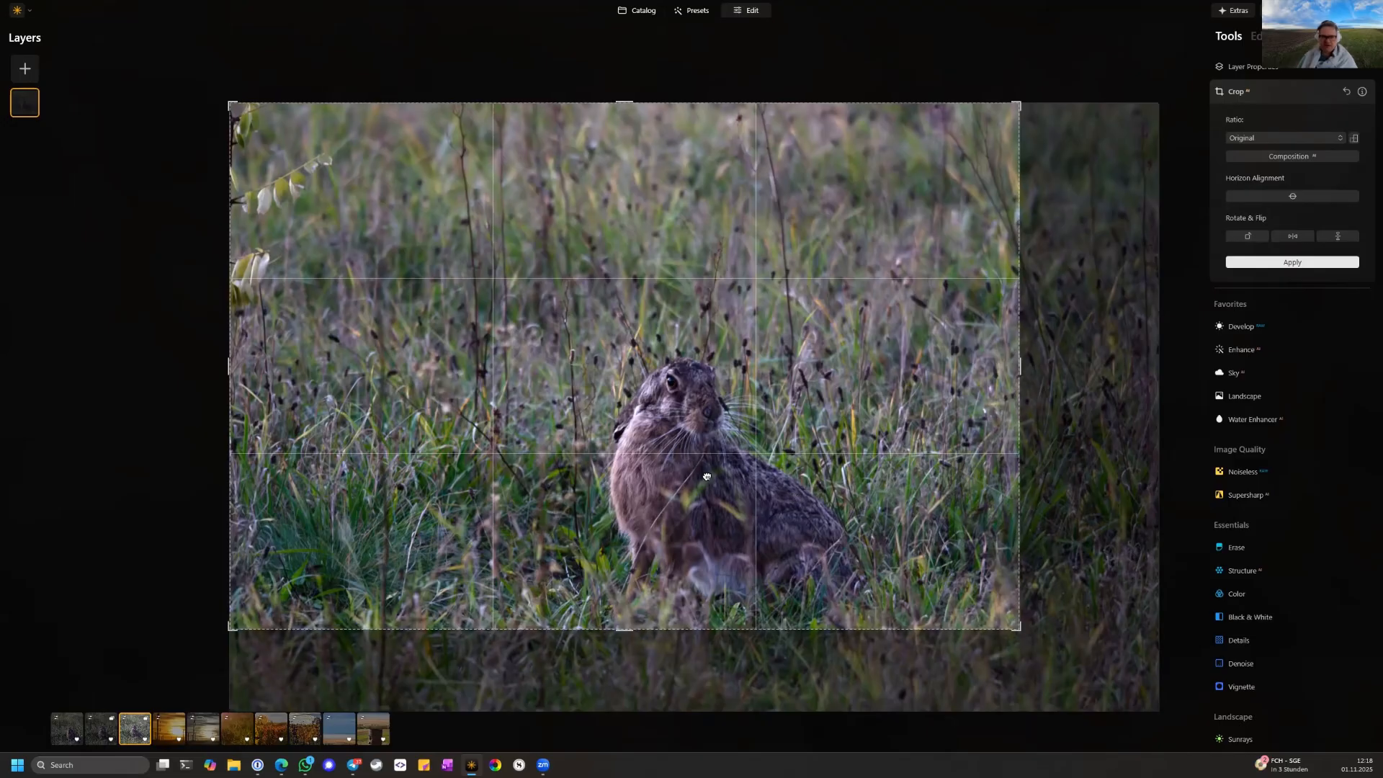
pyautogui.moveTo(706, 472); pyautogui.dragTo(713, 452)
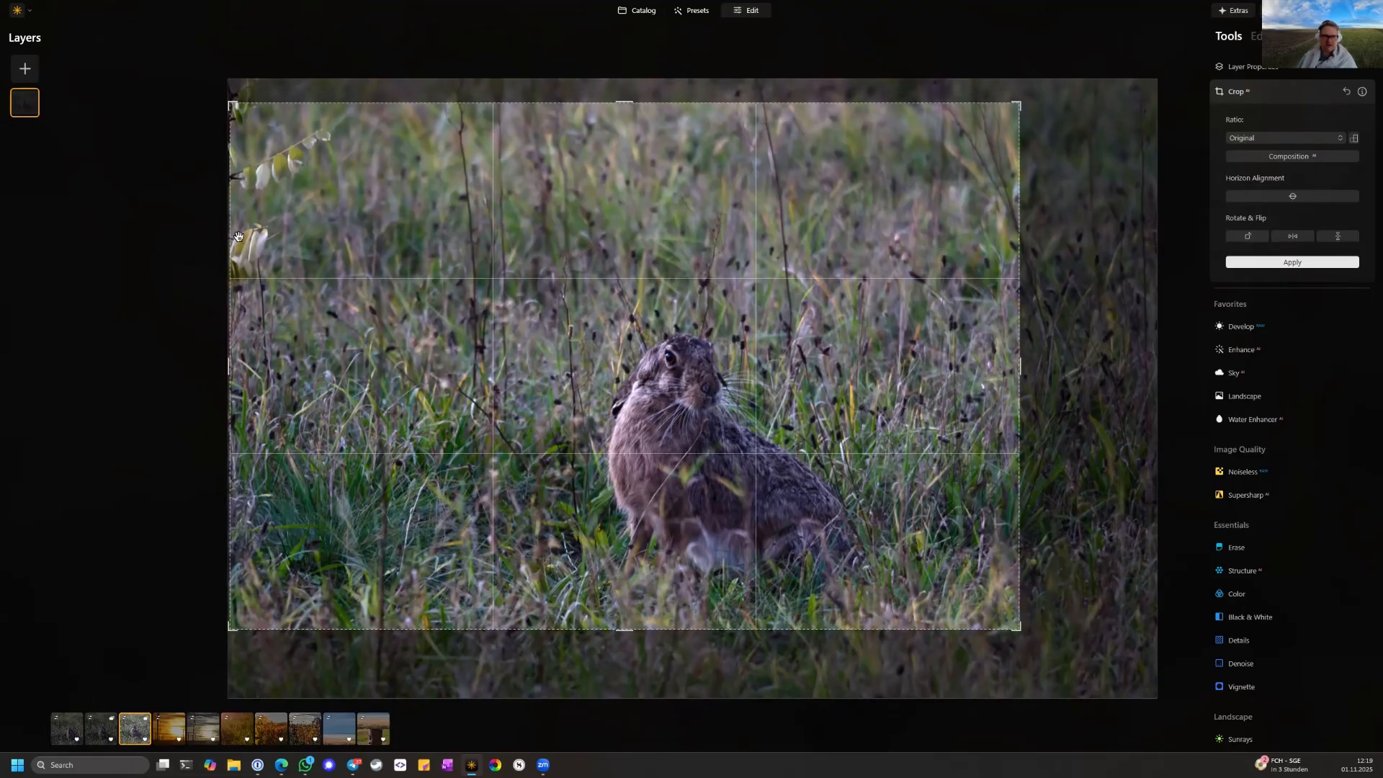
pyautogui.click(1292, 262)
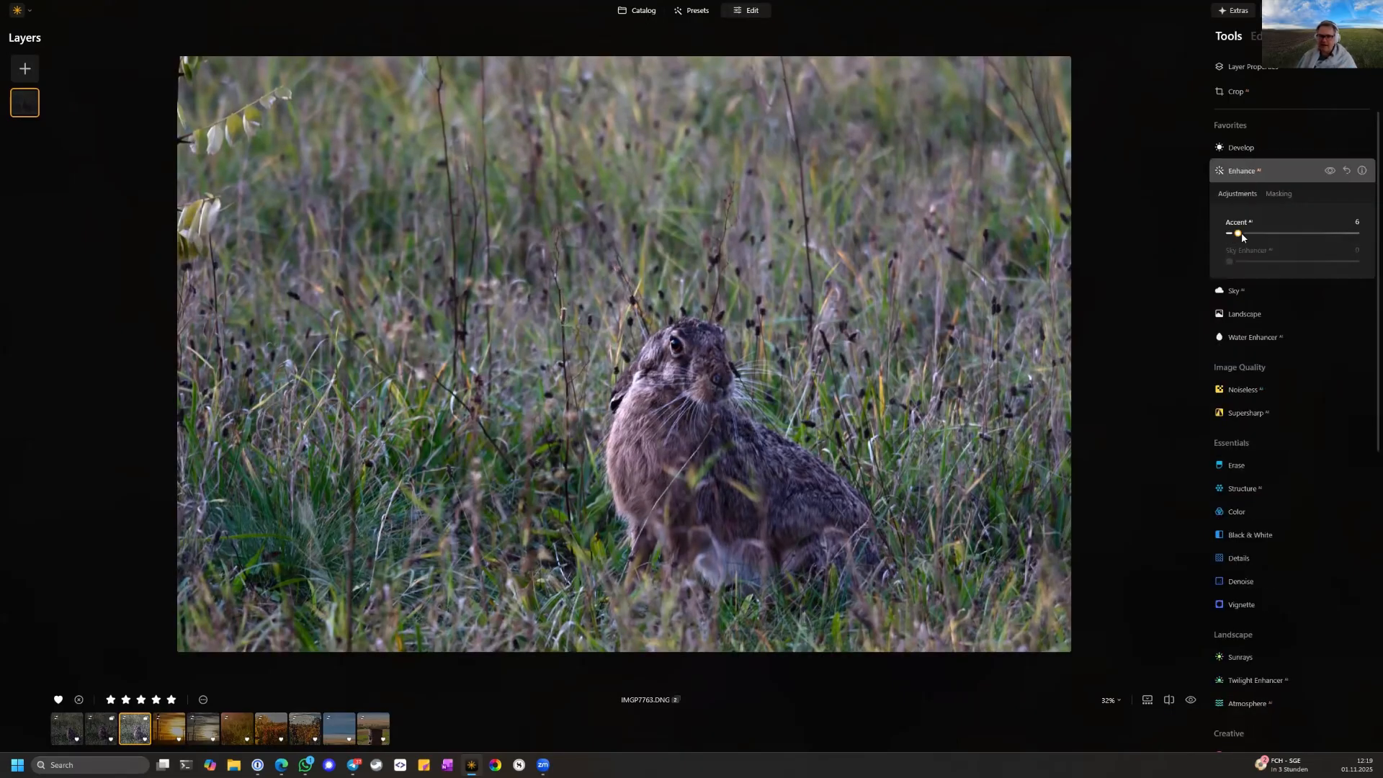
# Set the Accent AI strength in Enhance to 33
pyautogui.moveTo(1242, 234); pyautogui.dragTo(1300, 235)
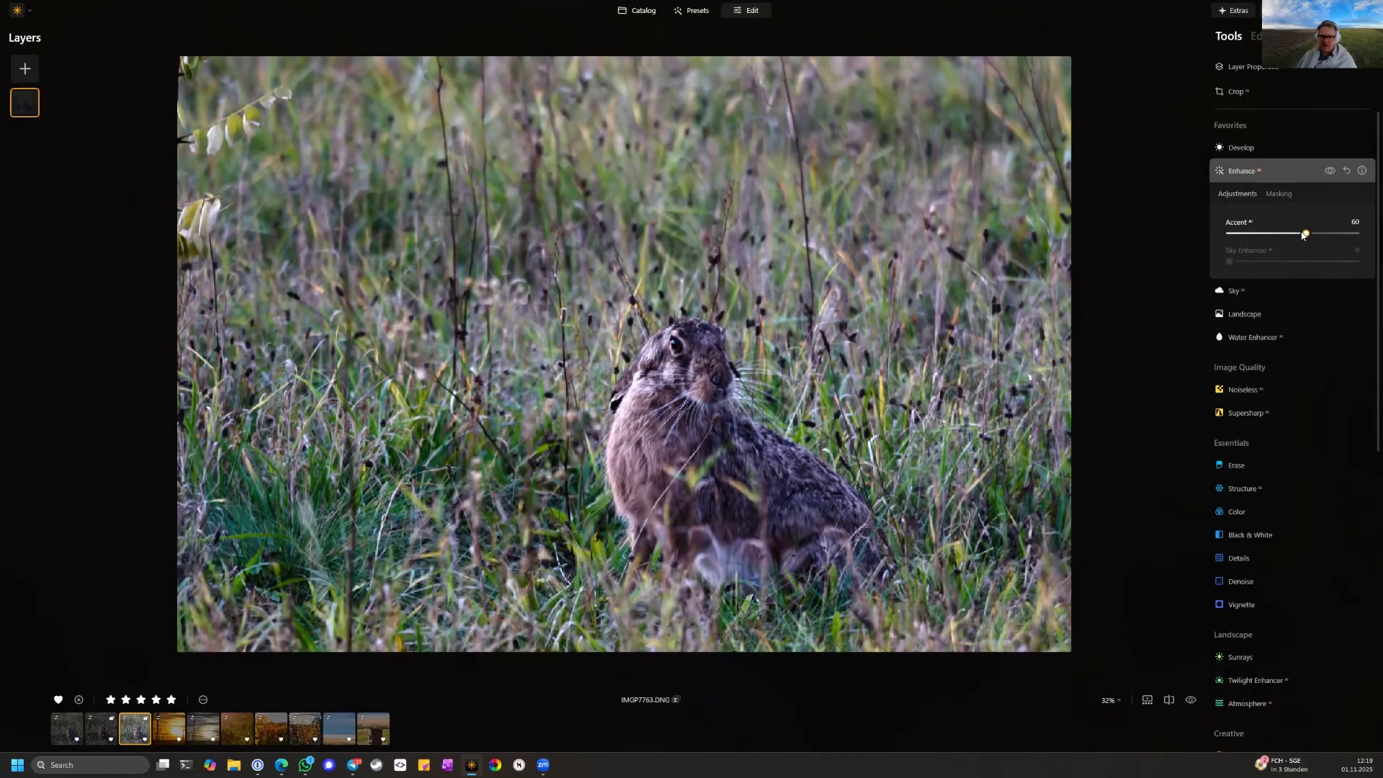
pyautogui.moveTo(1293, 234); pyautogui.dragTo(1358, 234)
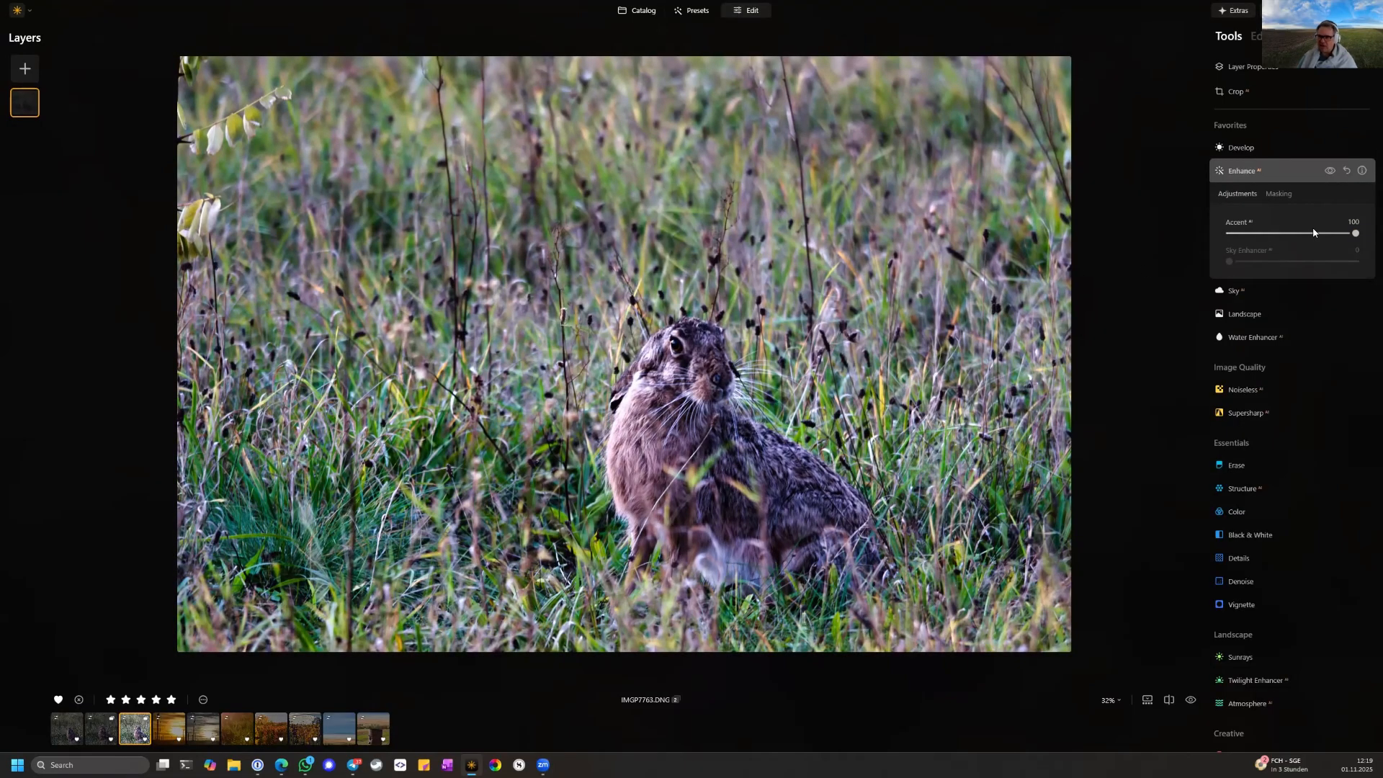
pyautogui.moveTo(1294, 239); pyautogui.dragTo(1278, 239)
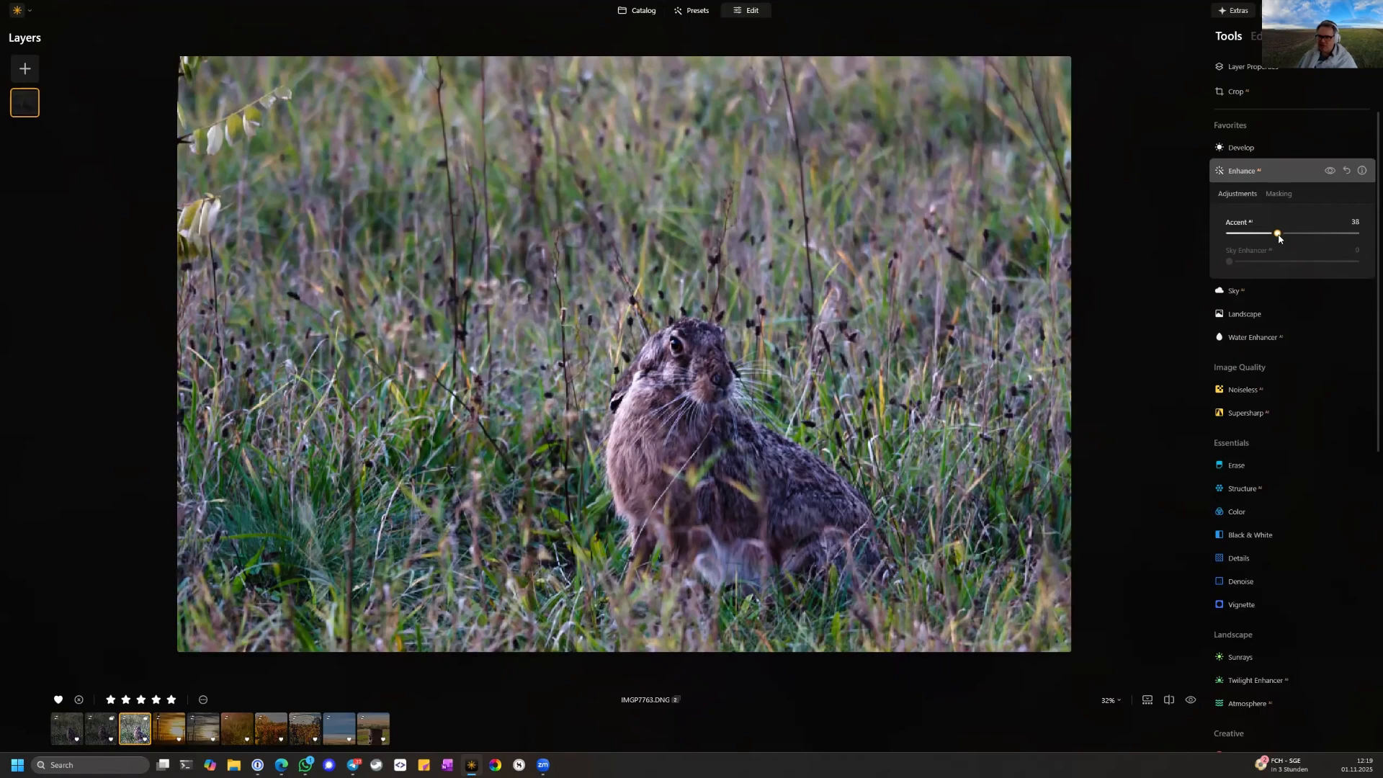
pyautogui.moveTo(1284, 238); pyautogui.dragTo(1272, 238)
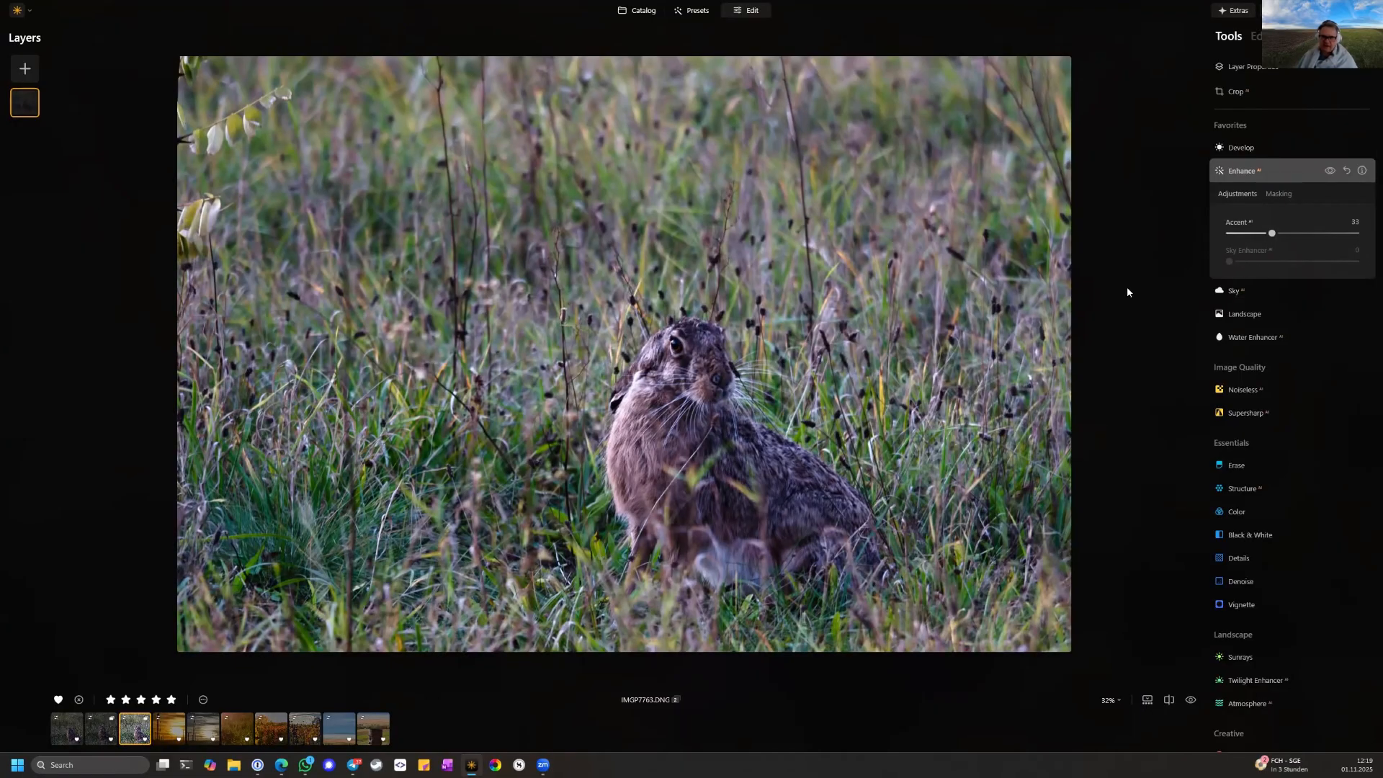
pyautogui.click(1289, 170)
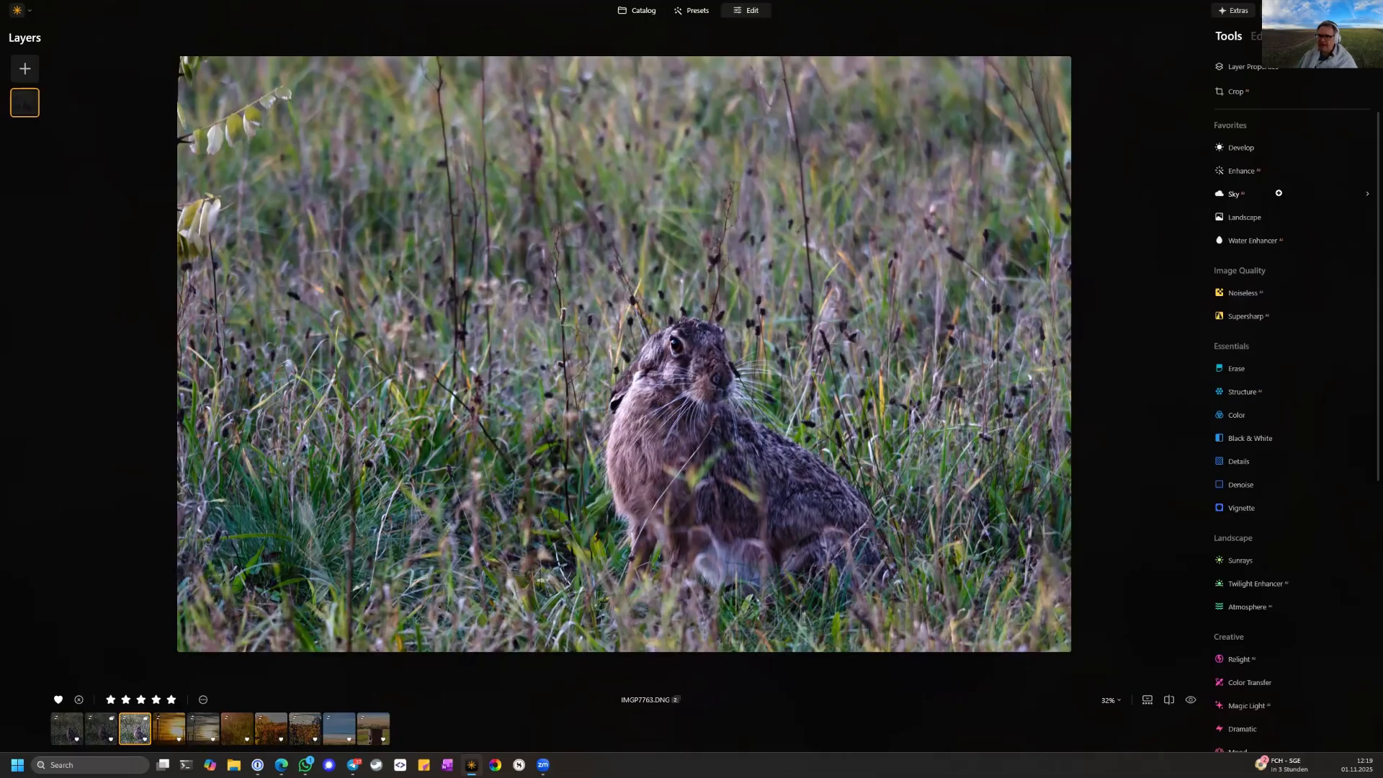
# In the Landscape tool, set Golden Hour to 2 and Foliage Enhancer to 4
pyautogui.click(1243, 218)
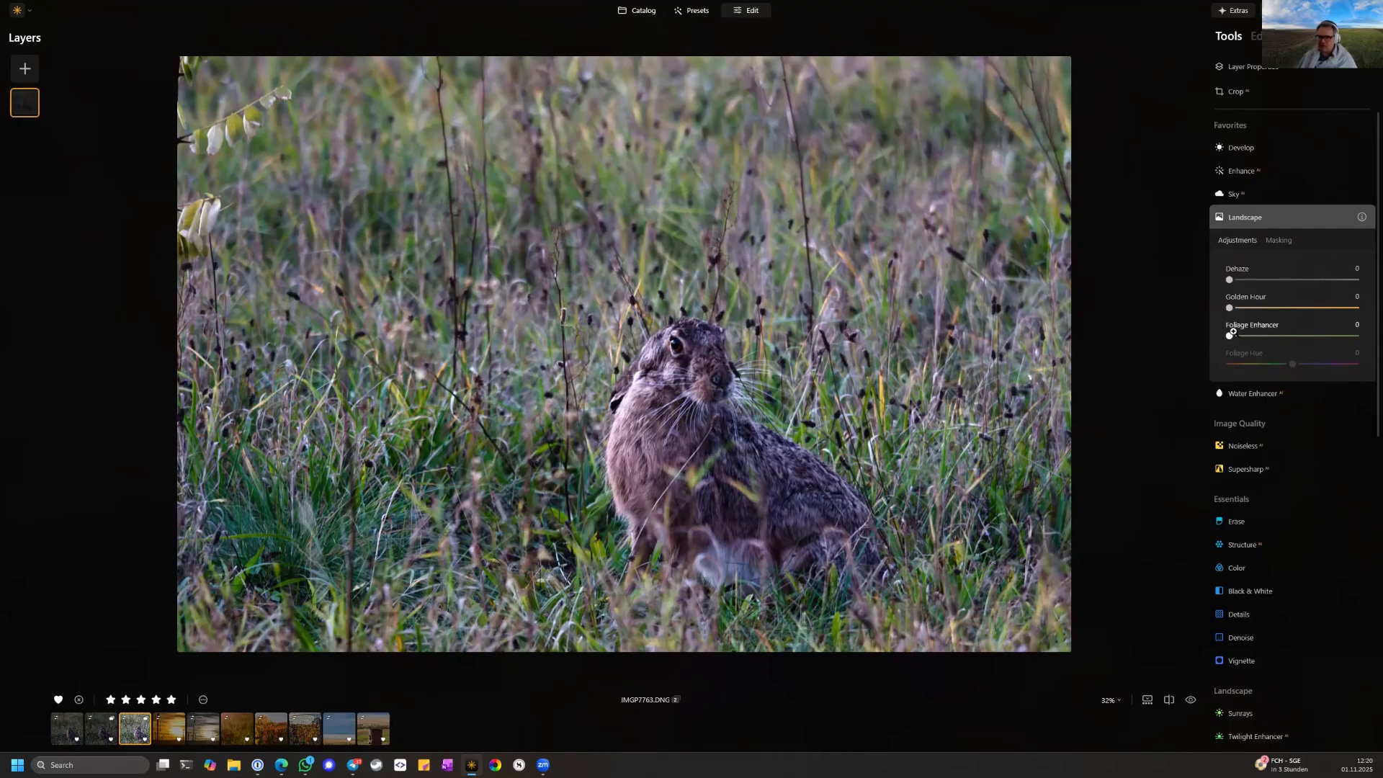
pyautogui.moveTo(1229, 307); pyautogui.dragTo(1243, 307)
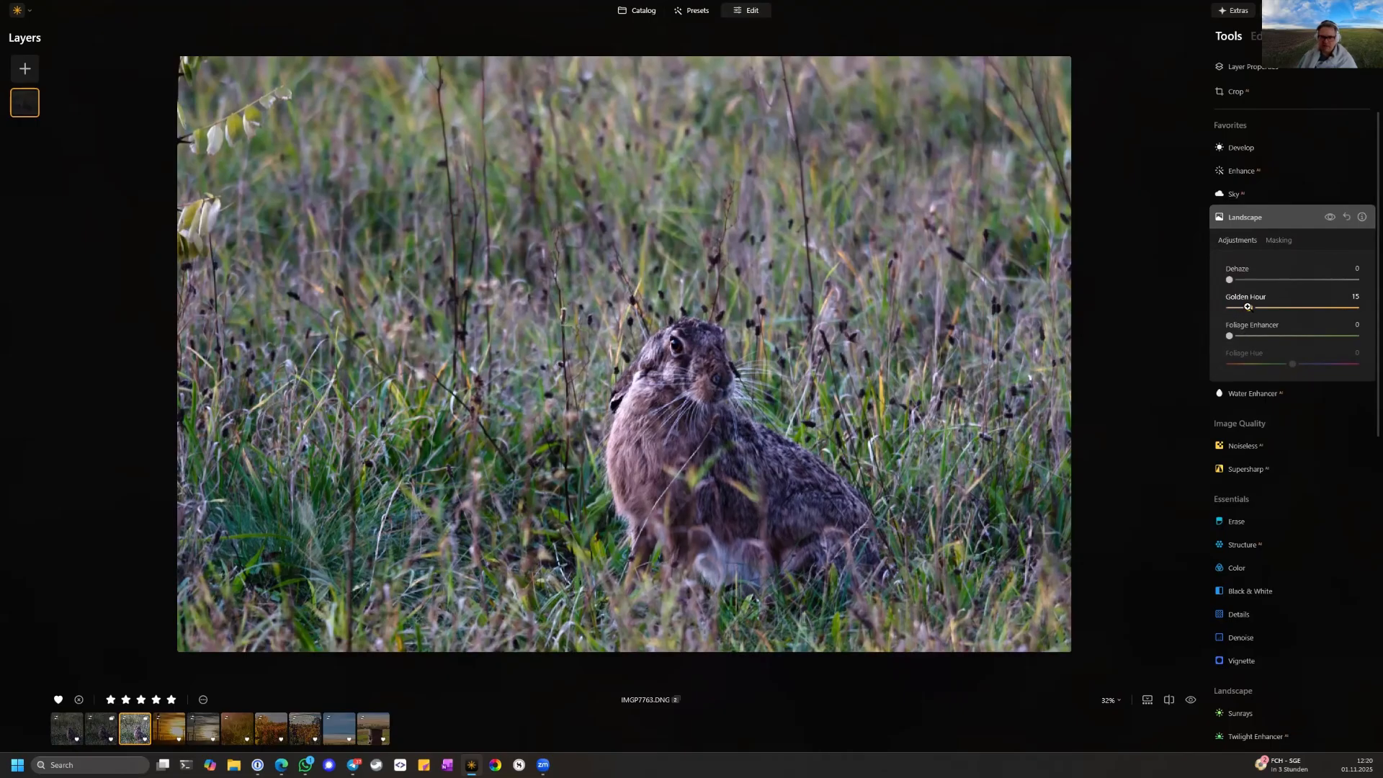
pyautogui.click(1278, 308)
pyautogui.click(1311, 307)
pyautogui.moveTo(1325, 307); pyautogui.dragTo(1234, 306)
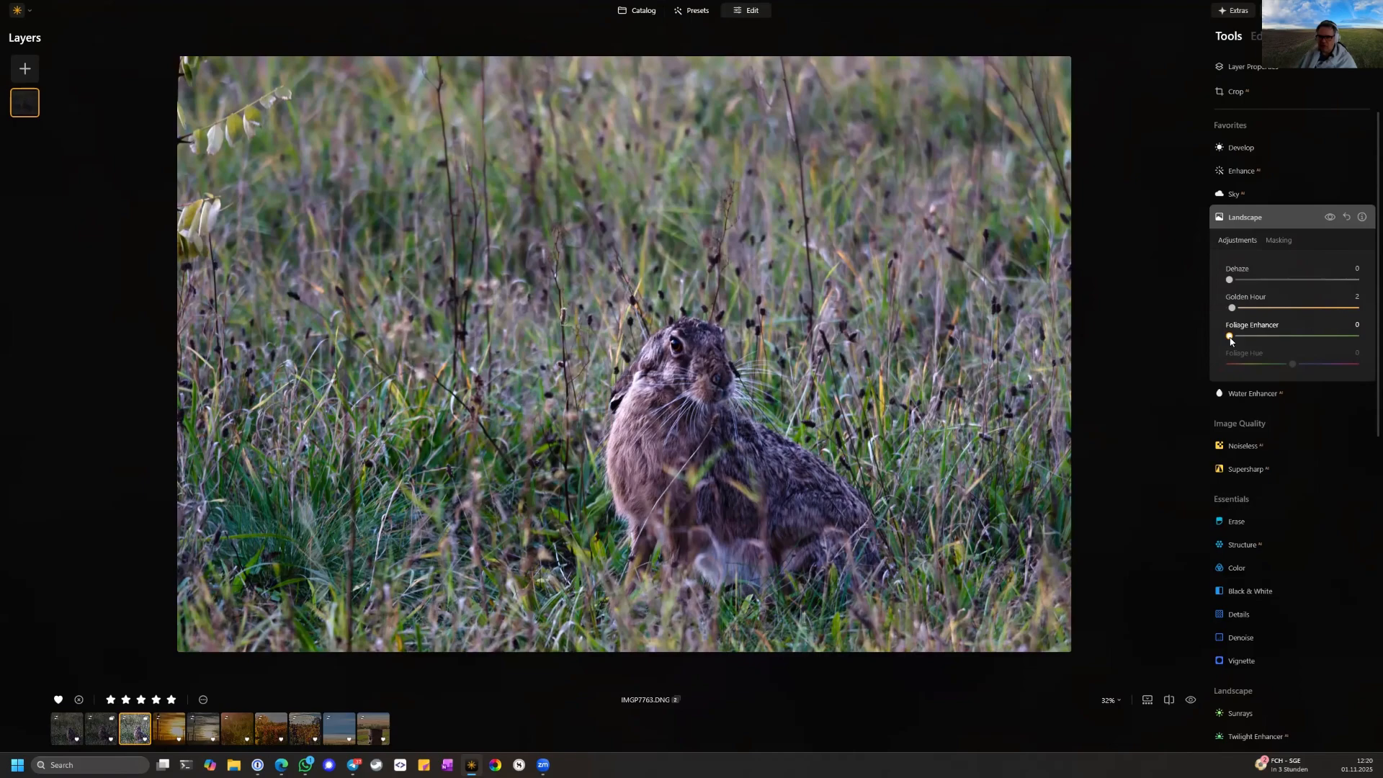
pyautogui.moveTo(1230, 337); pyautogui.dragTo(1236, 337)
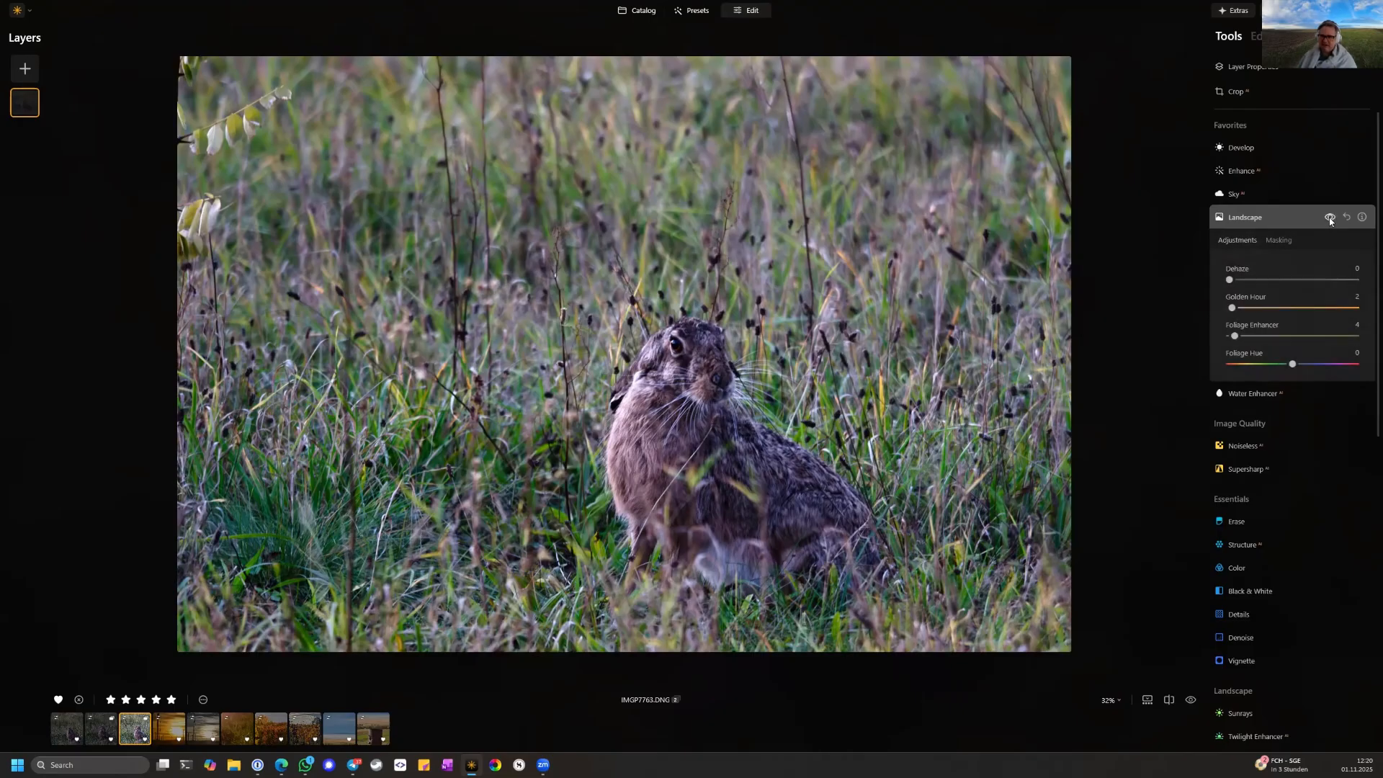
# Darken the photo's edges with a Vignette amount of -19, comparing the image with and without the effect while adjusting
pyautogui.click(1271, 216)
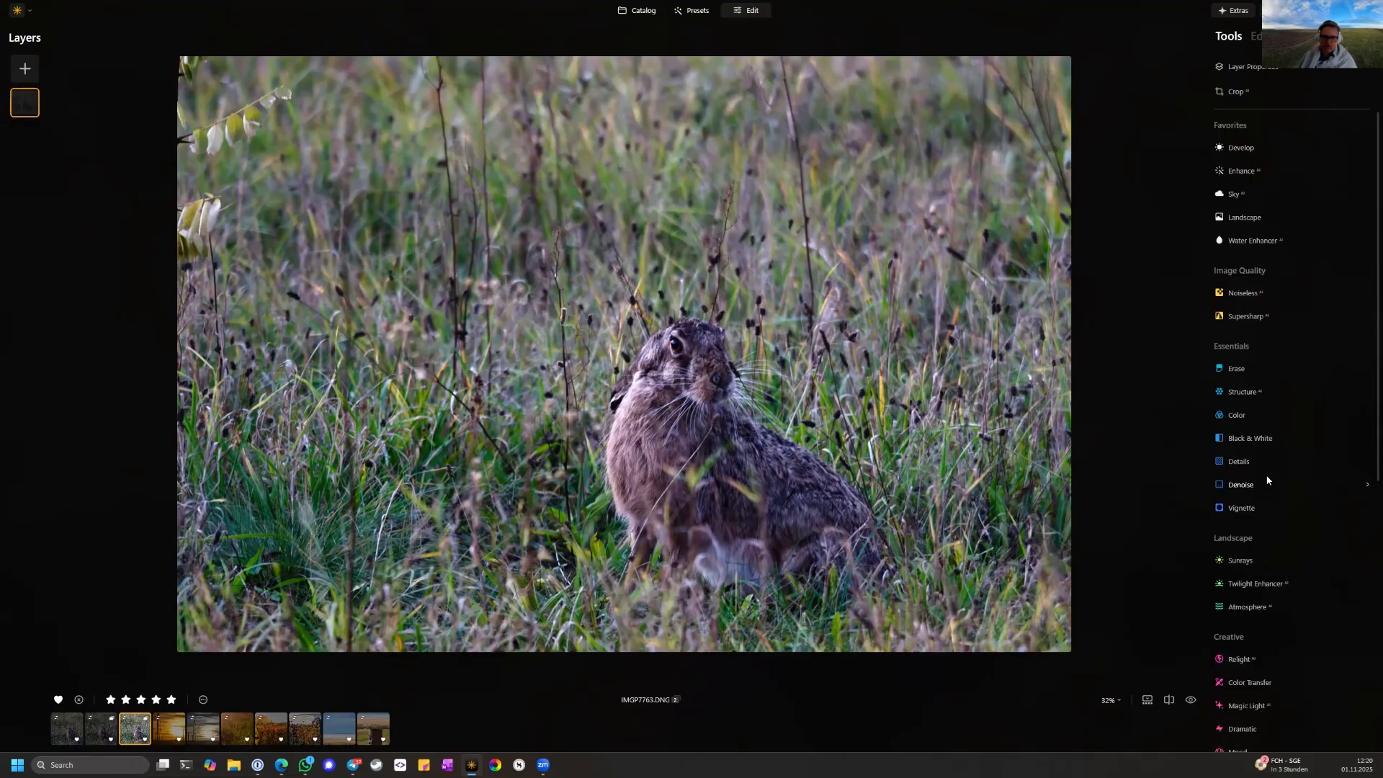
pyautogui.click(1269, 508)
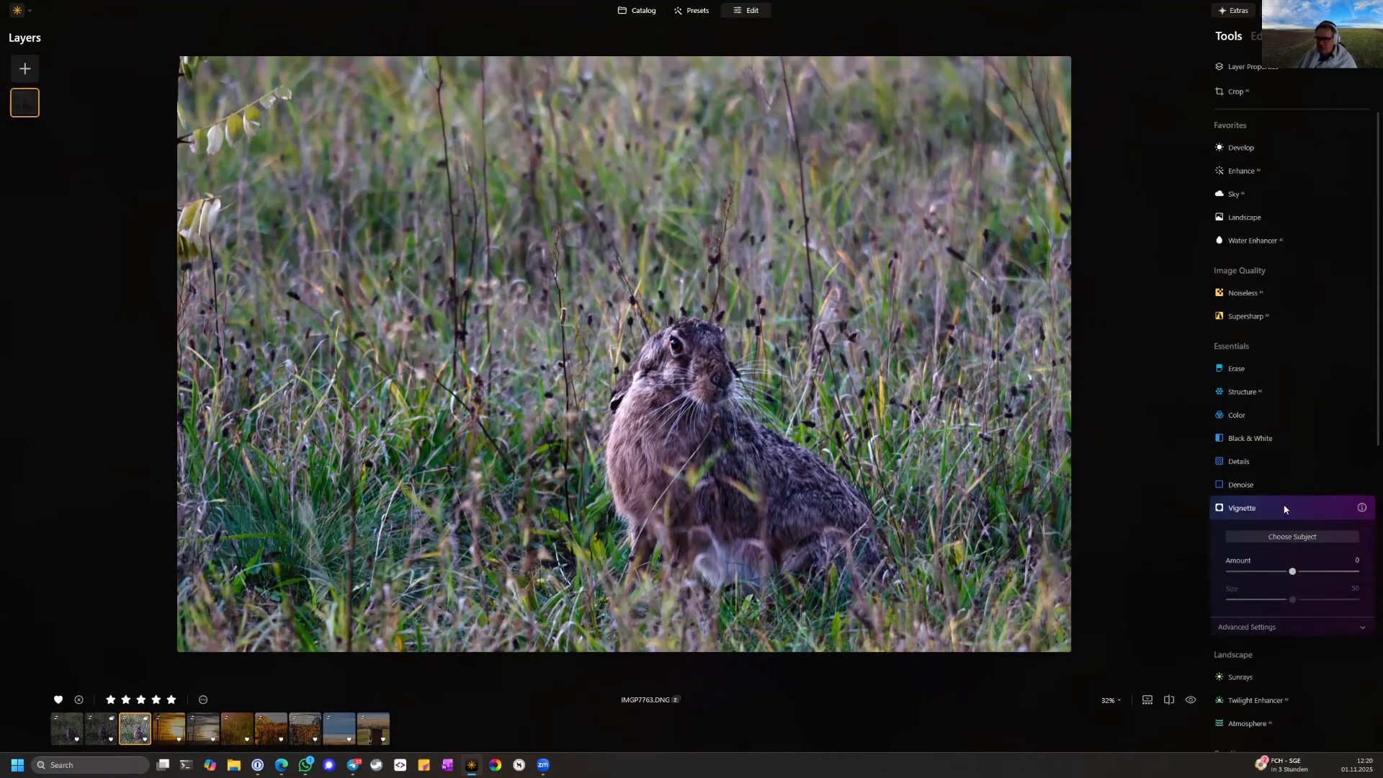
pyautogui.moveTo(1292, 574)
pyautogui.mouseDown()
pyautogui.moveTo(1238, 576)
pyautogui.moveTo(1288, 574)
pyautogui.mouseUp()
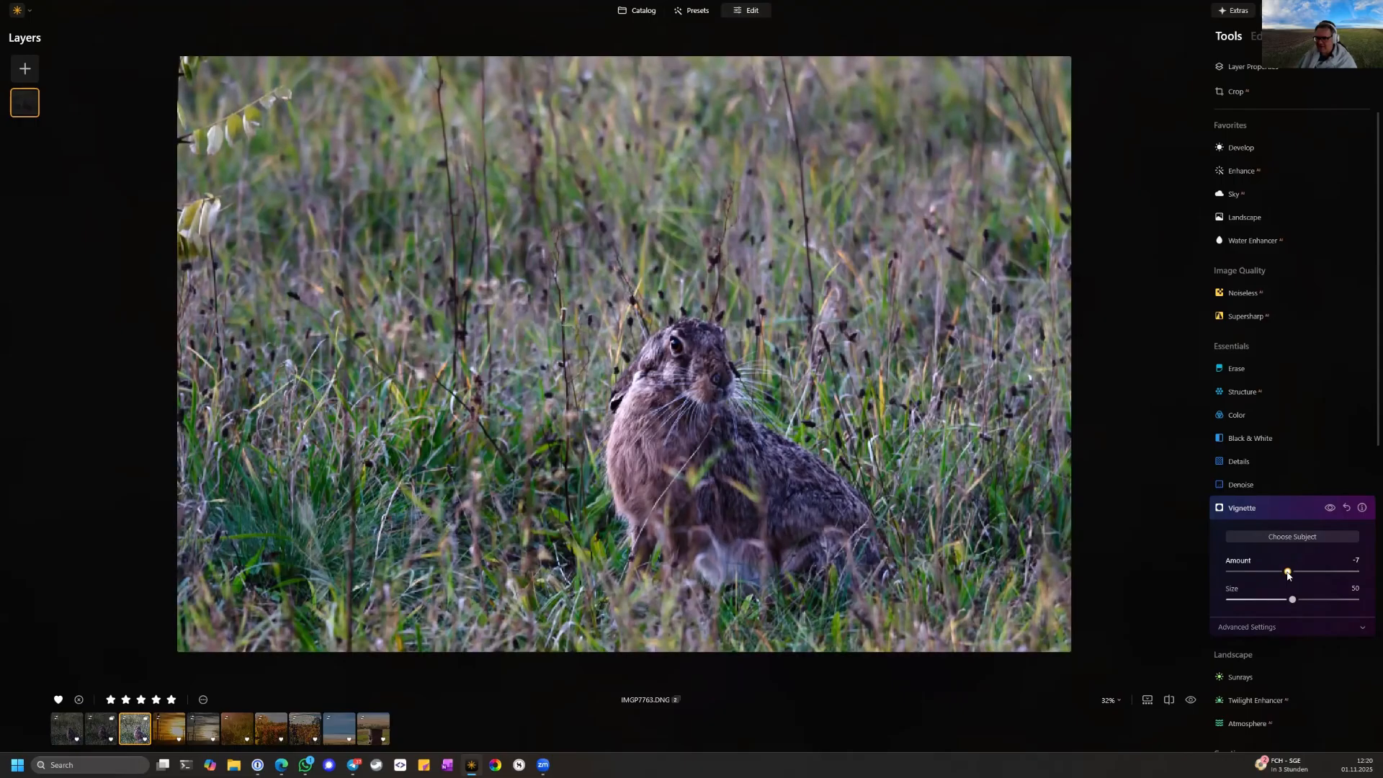
pyautogui.click(1331, 510)
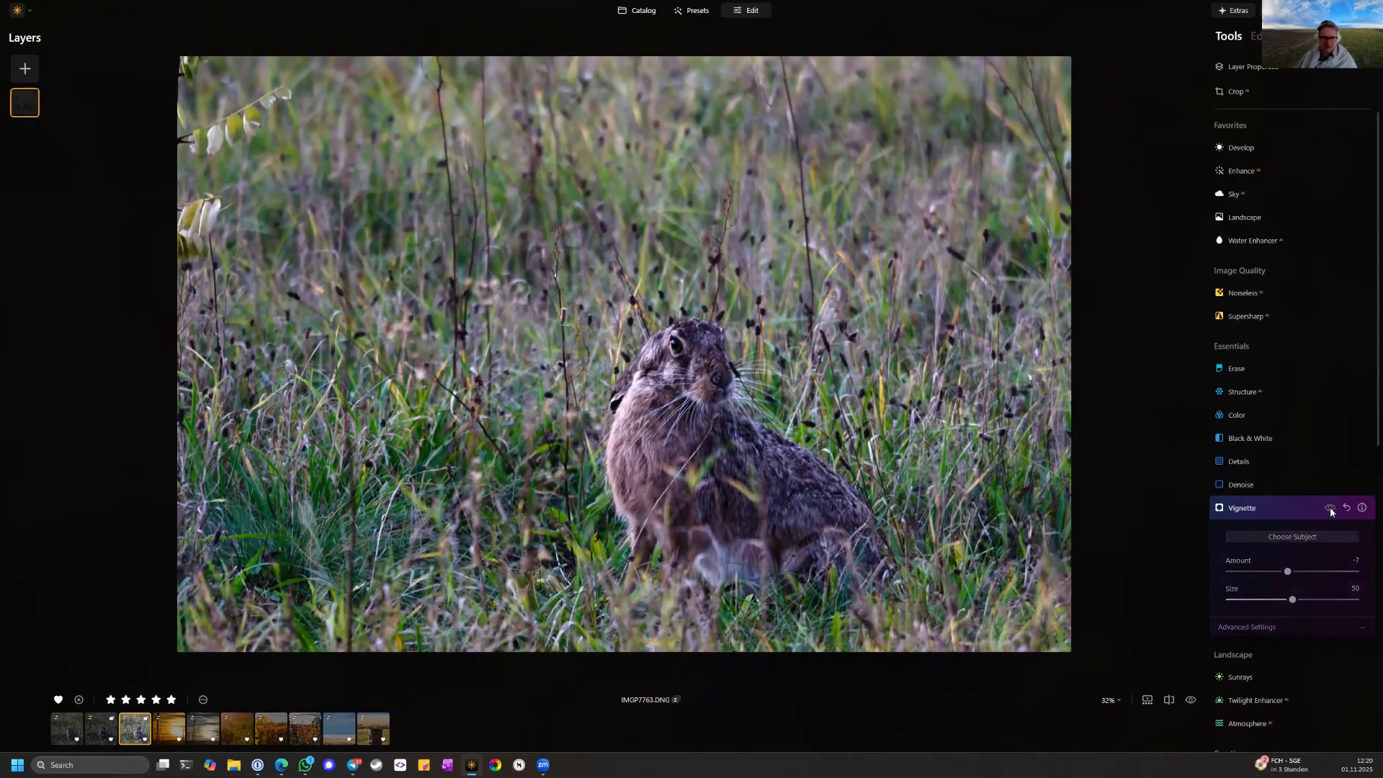
pyautogui.click(1331, 510)
pyautogui.click(1331, 510)
pyautogui.click(1331, 510)
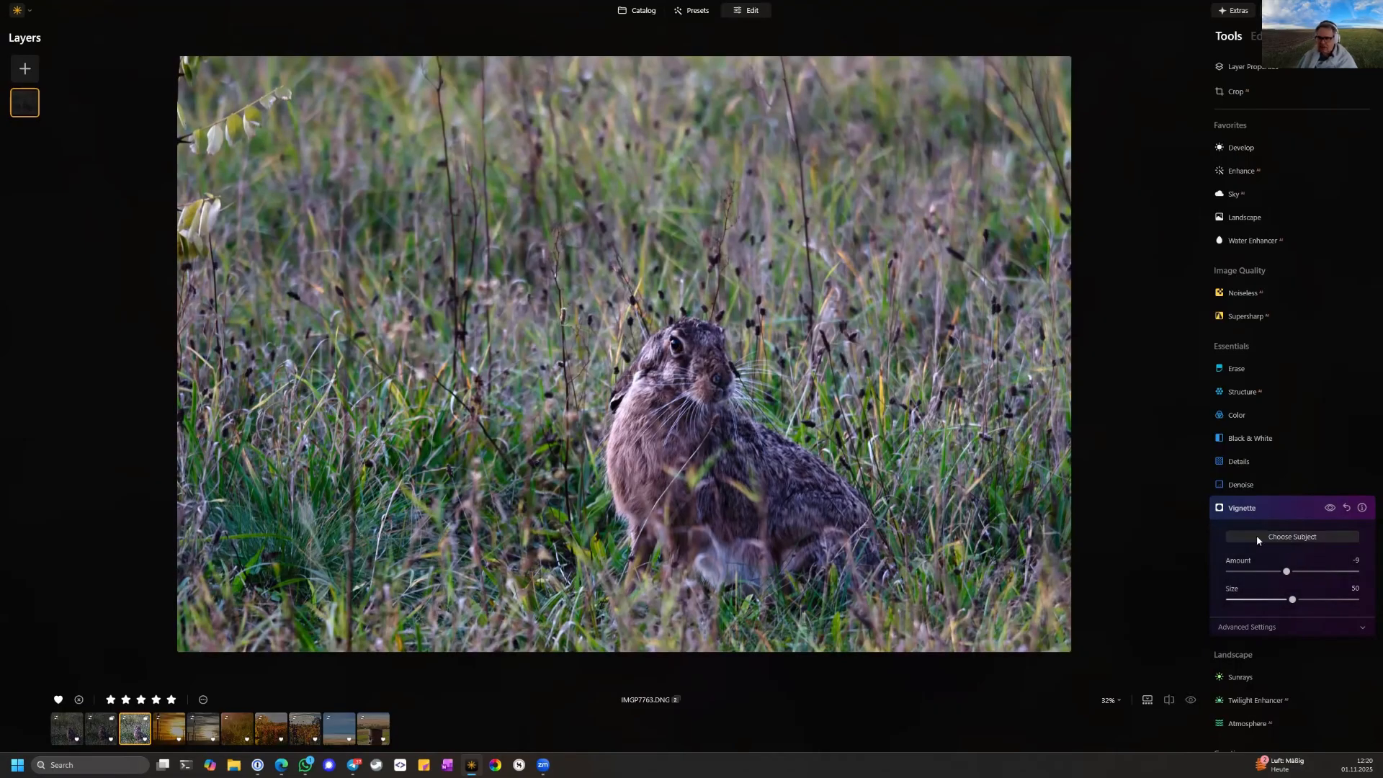
pyautogui.moveTo(1287, 572)
pyautogui.mouseDown()
pyautogui.moveTo(1264, 574)
pyautogui.moveTo(1282, 572)
pyautogui.mouseUp()
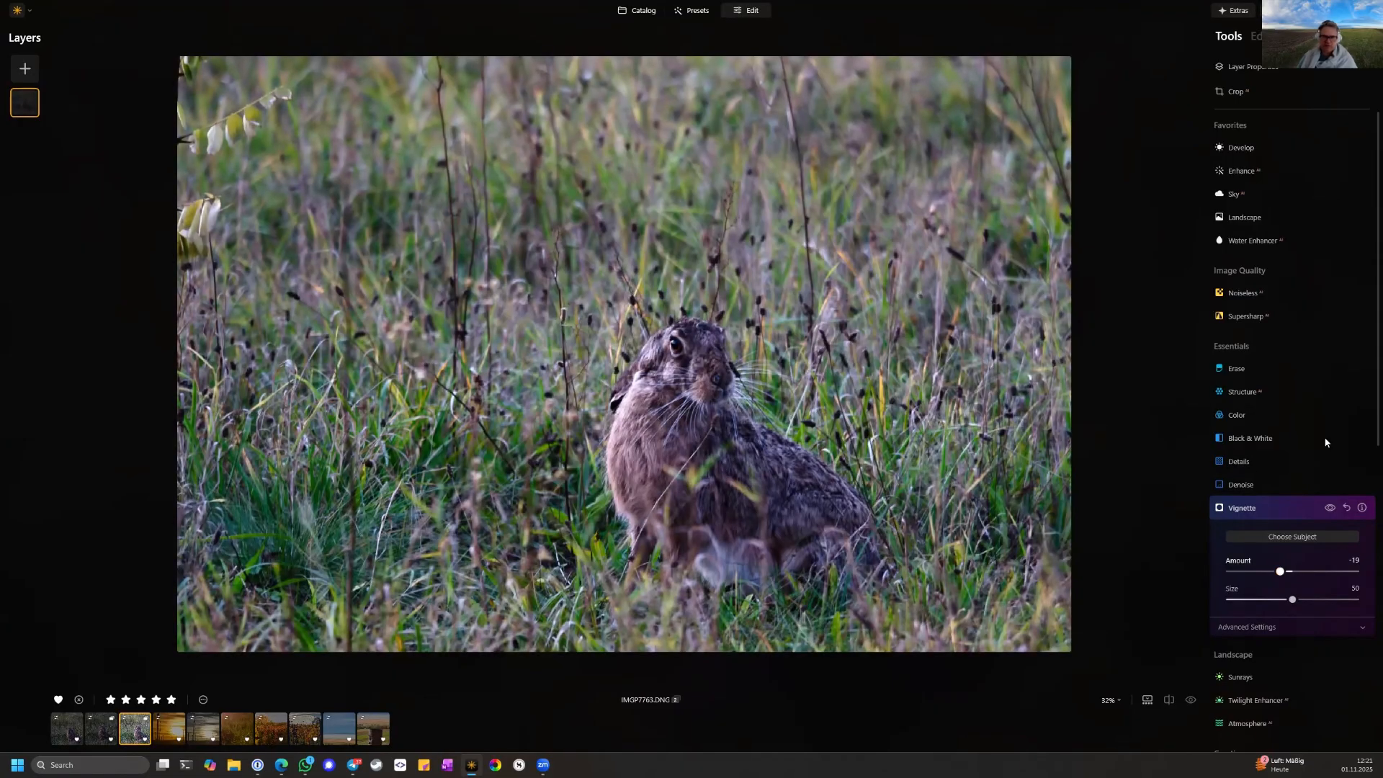
pyautogui.click(1289, 508)
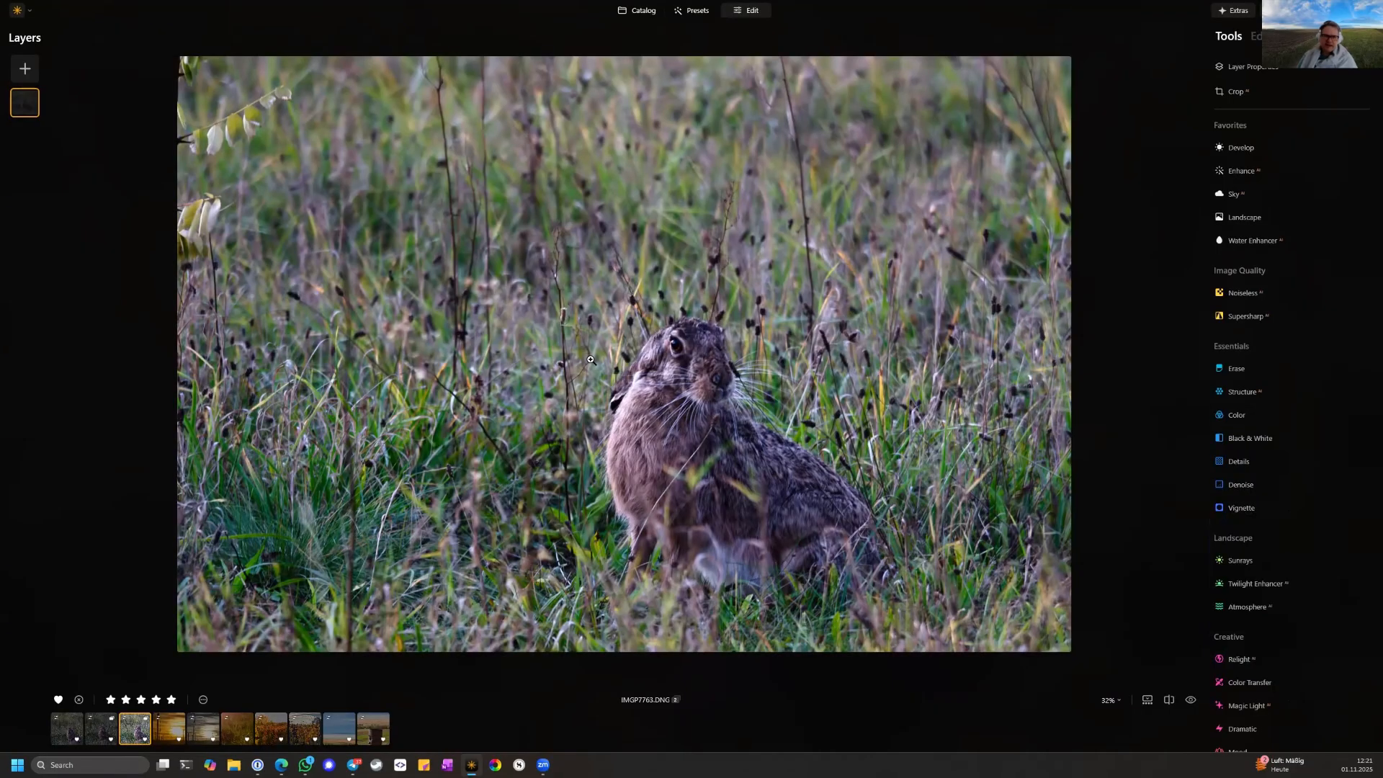
# Sharpen the hare photo with Supersharp in Universal mode at the Low setting
pyautogui.click(710, 334)
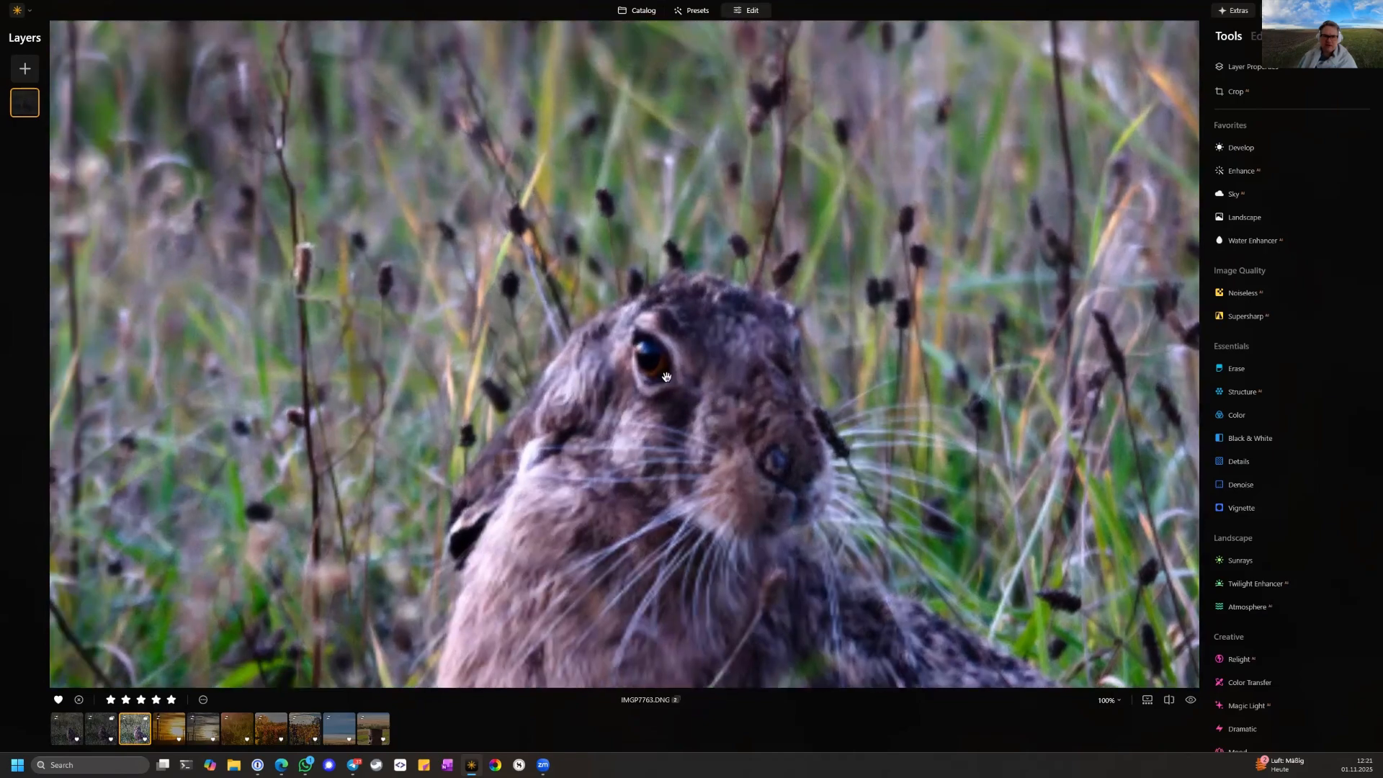
pyautogui.scroll(3, 625, 352)
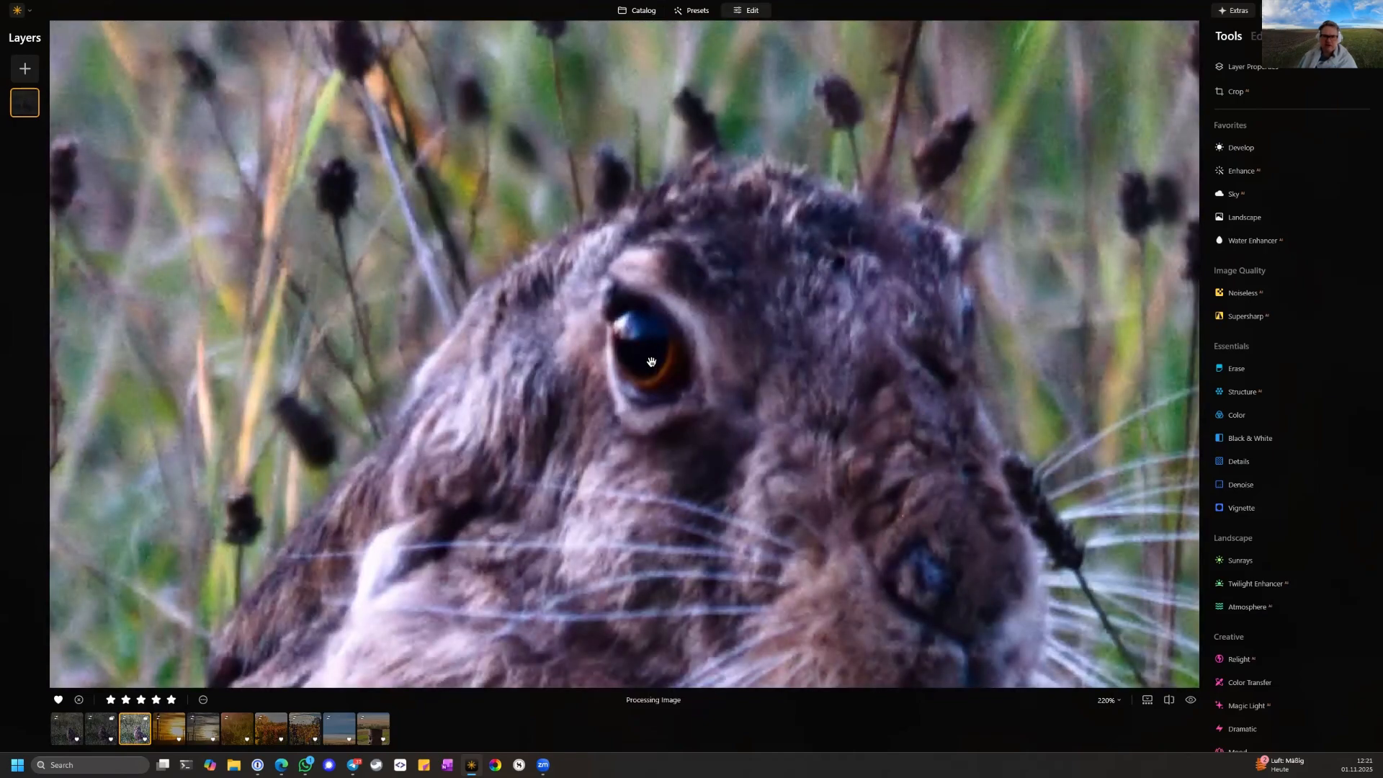
pyautogui.scroll(1, 651, 362)
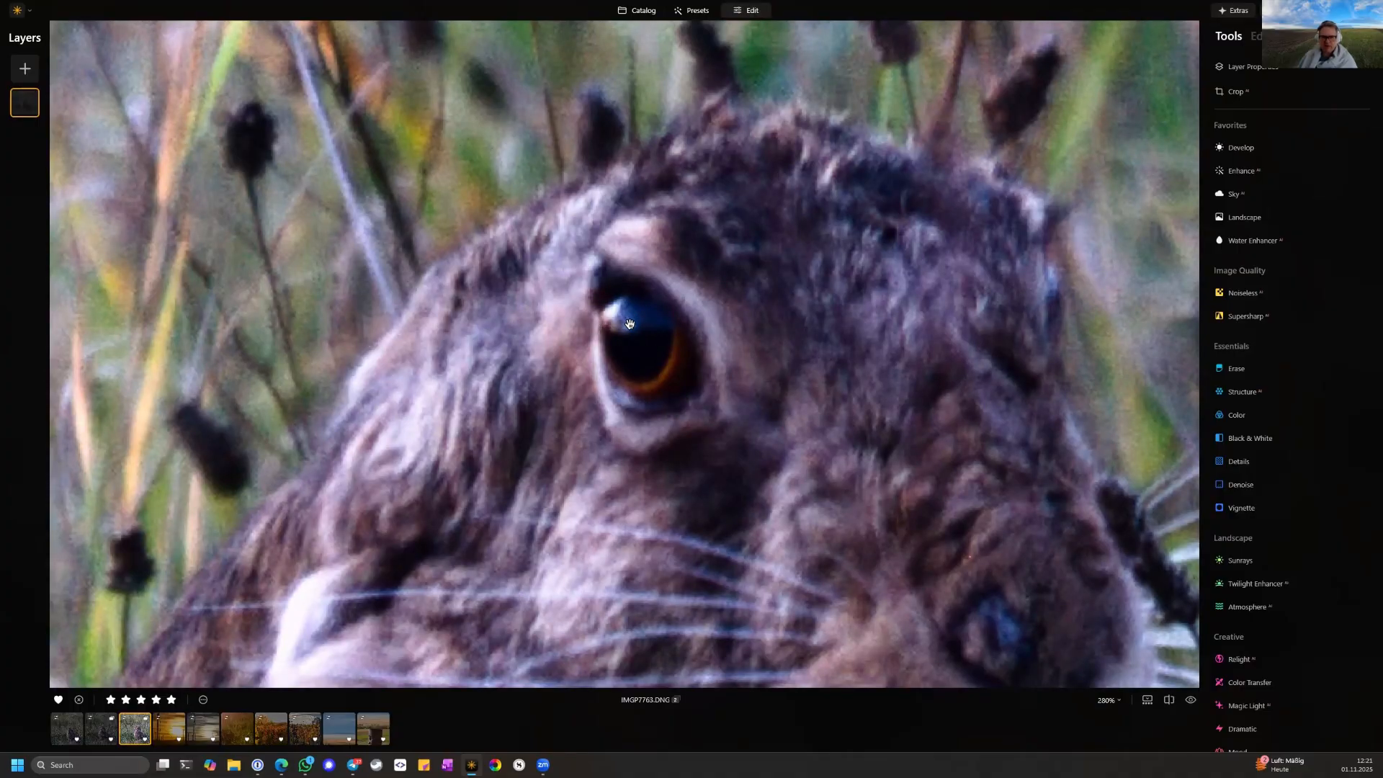
pyautogui.scroll(-2, 857, 367)
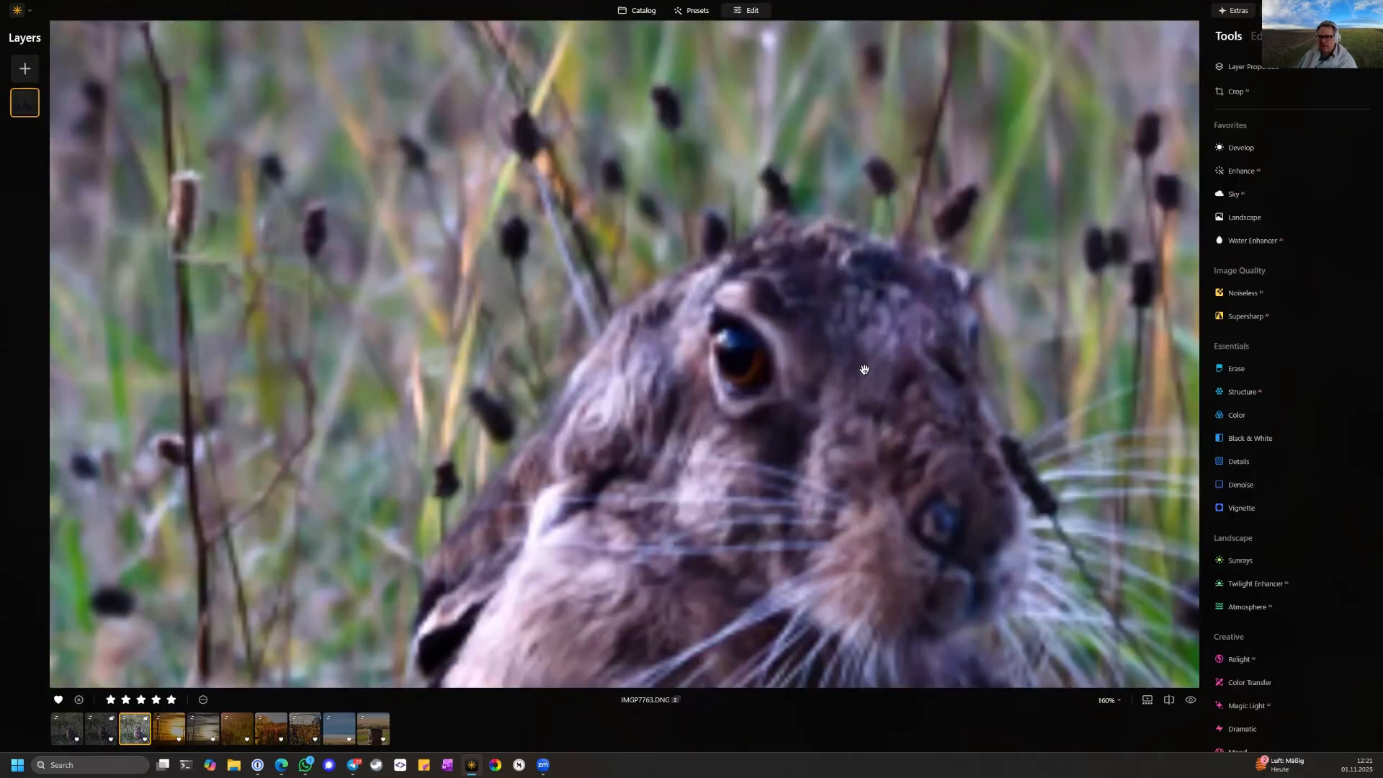
pyautogui.scroll(-4, 865, 369)
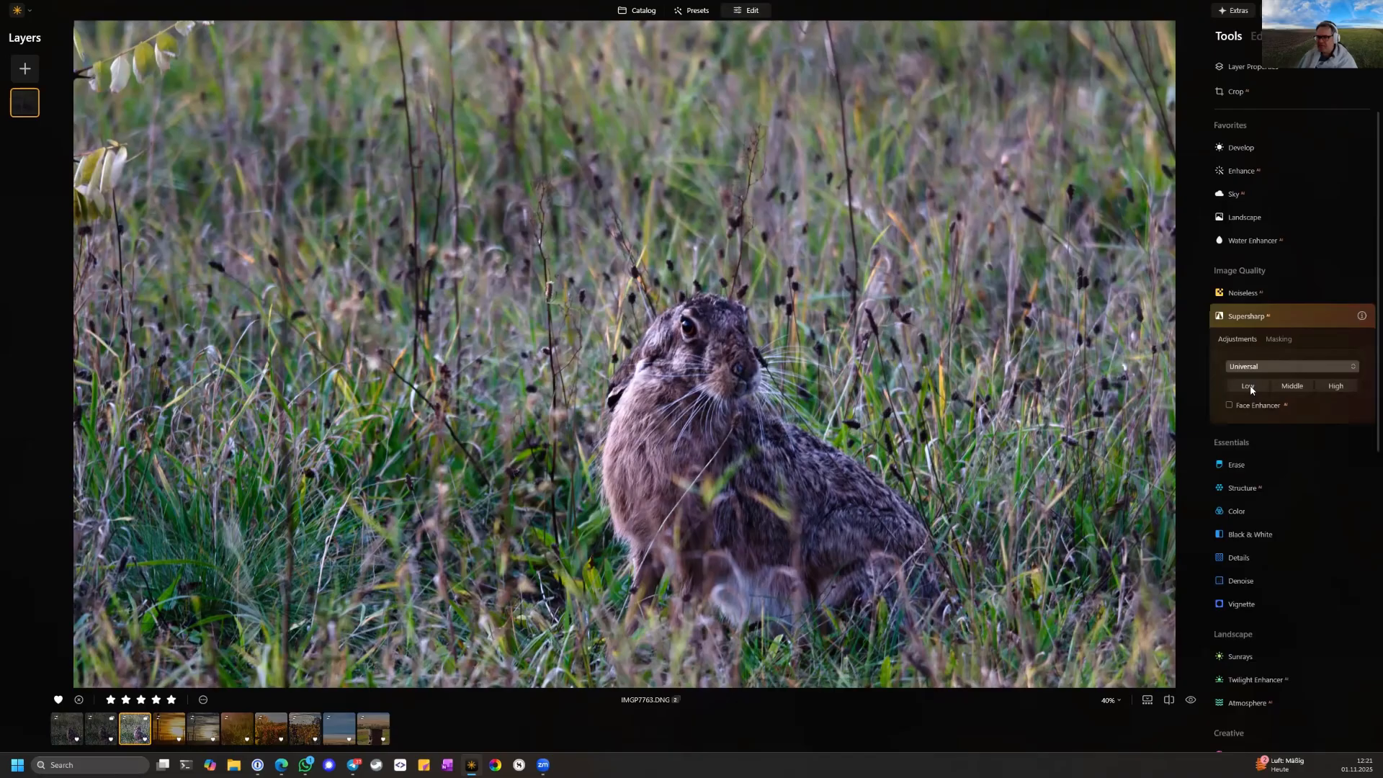
pyautogui.click(1250, 388)
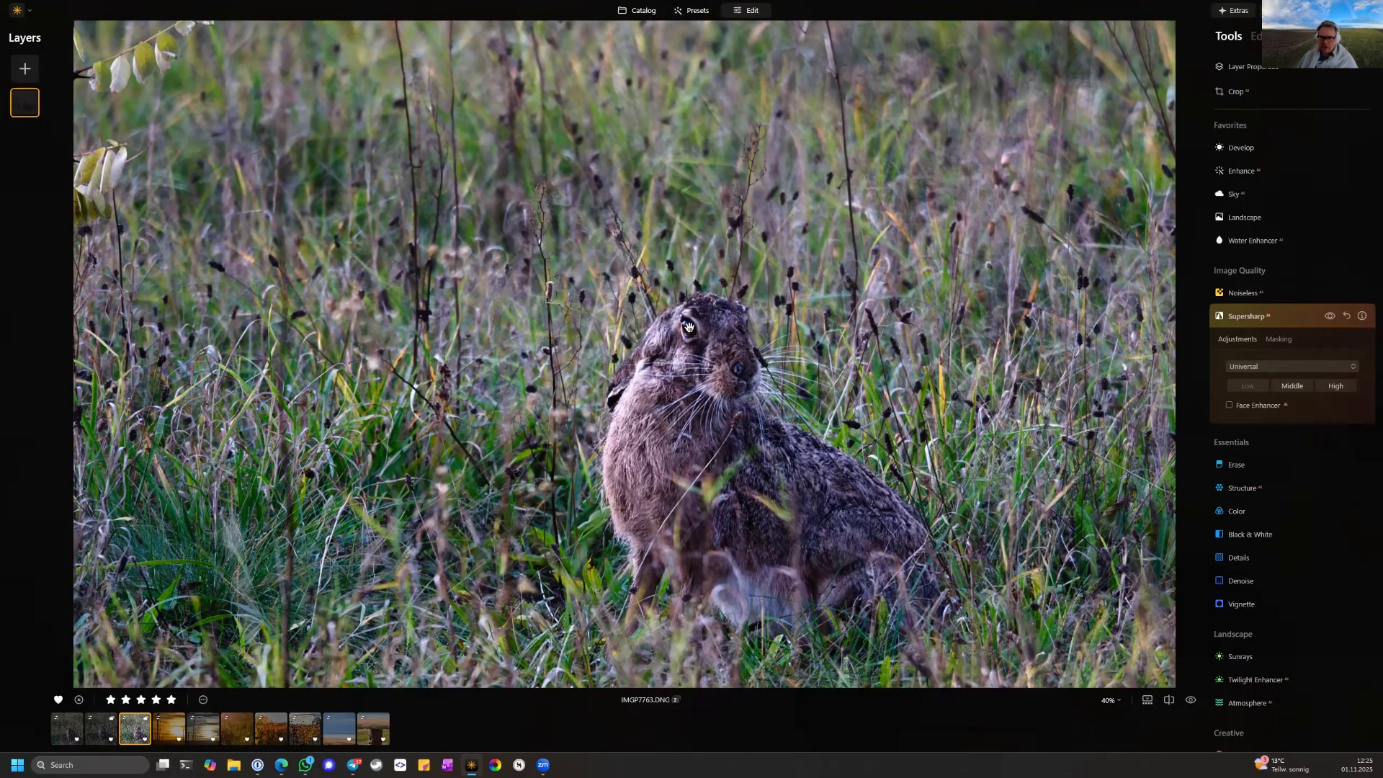
# Compare the hare's eye, whiskers and facial fur close up with and without Supersharp
pyautogui.scroll(-2, 669, 337)
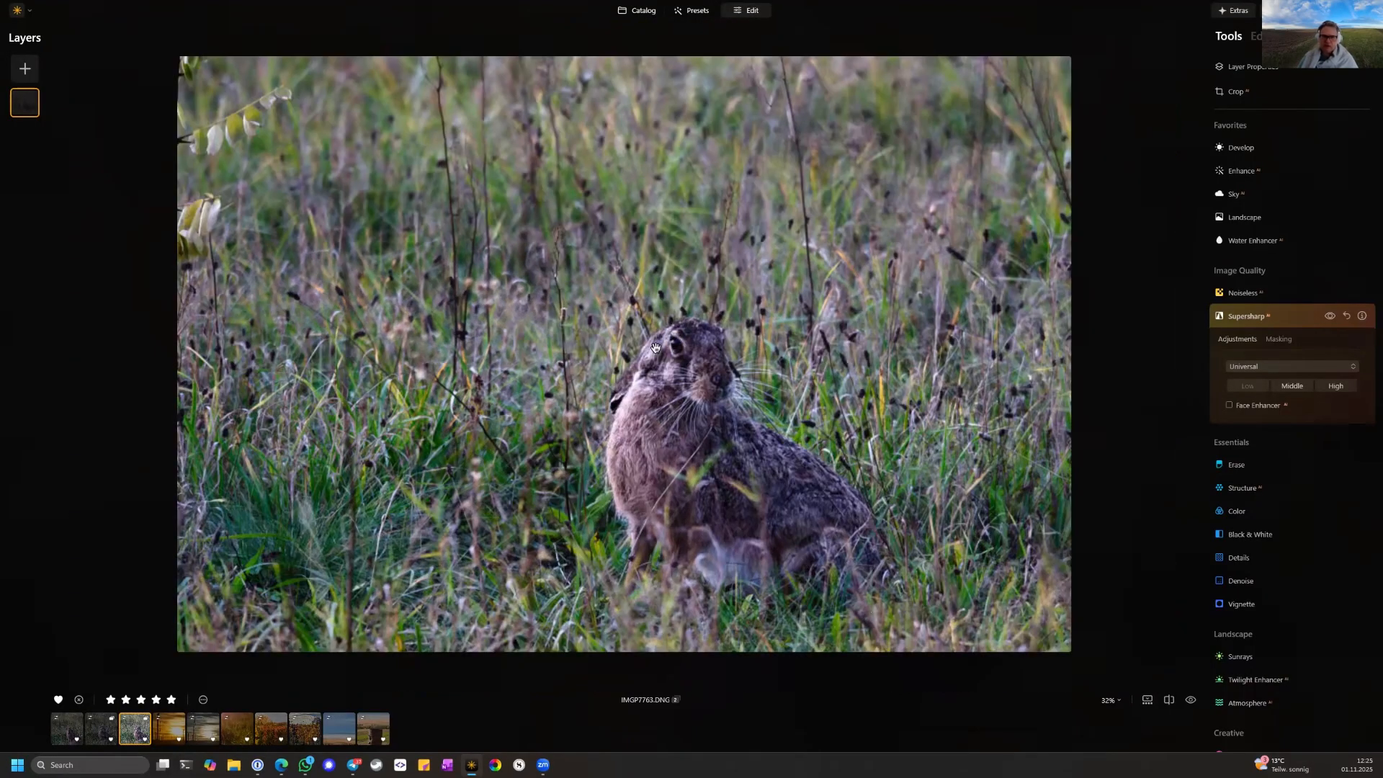
pyautogui.click(557, 342)
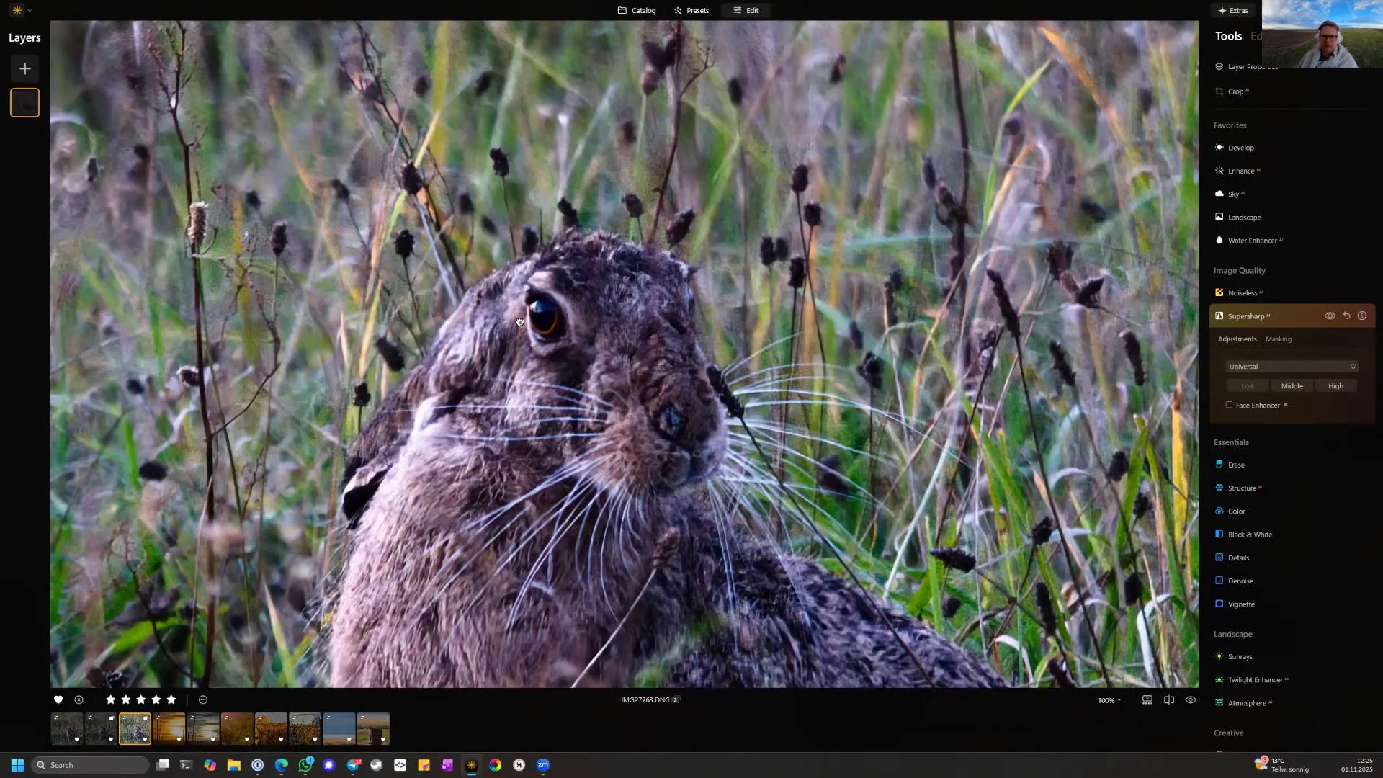
pyautogui.scroll(5, 523, 306)
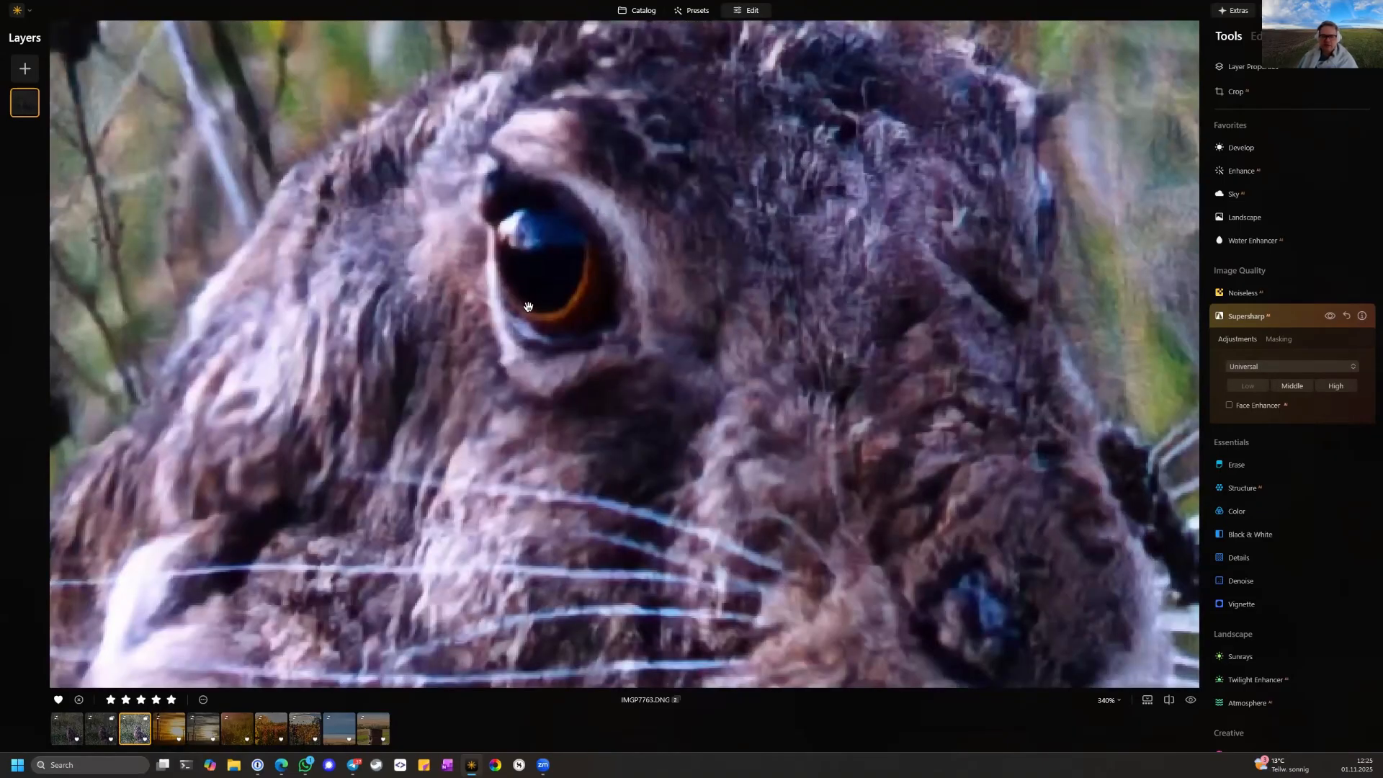
pyautogui.scroll(-1, 528, 307)
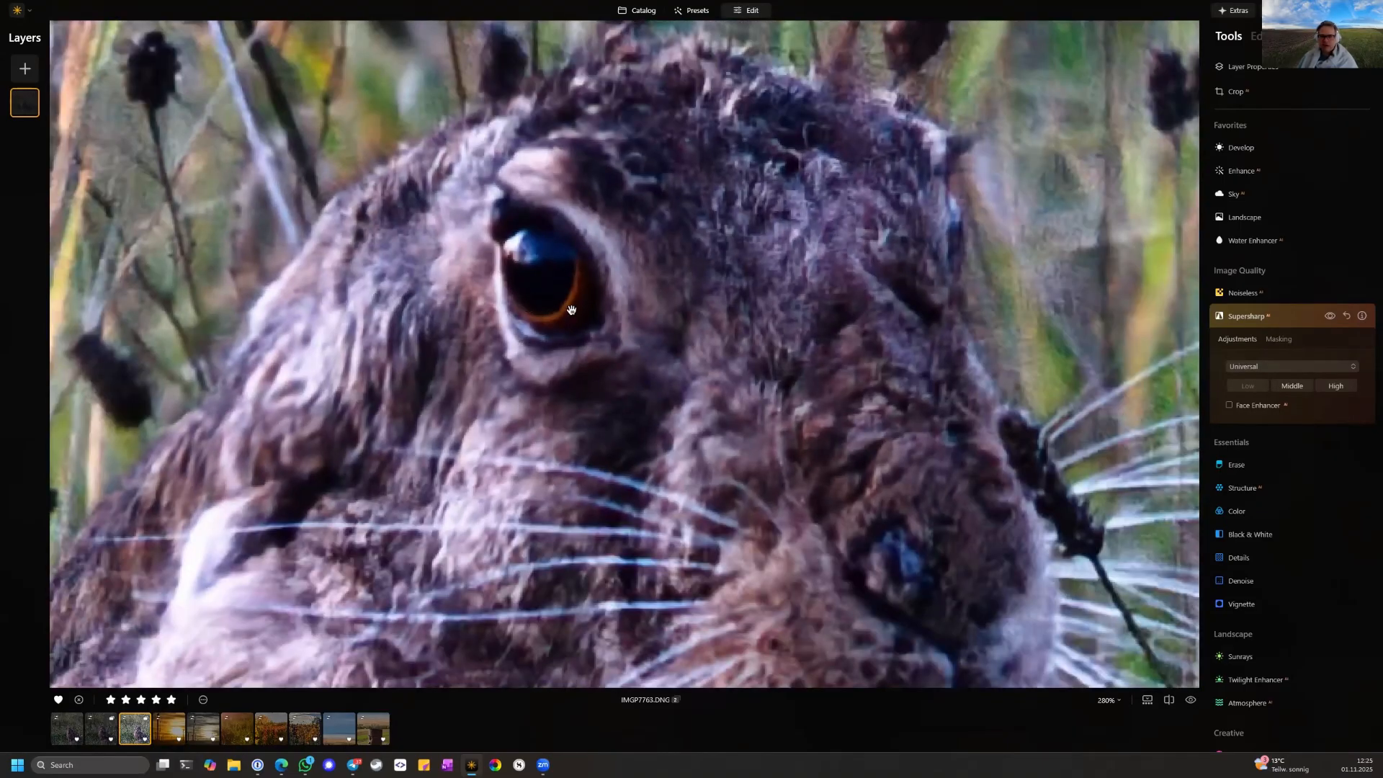
pyautogui.click(1327, 315)
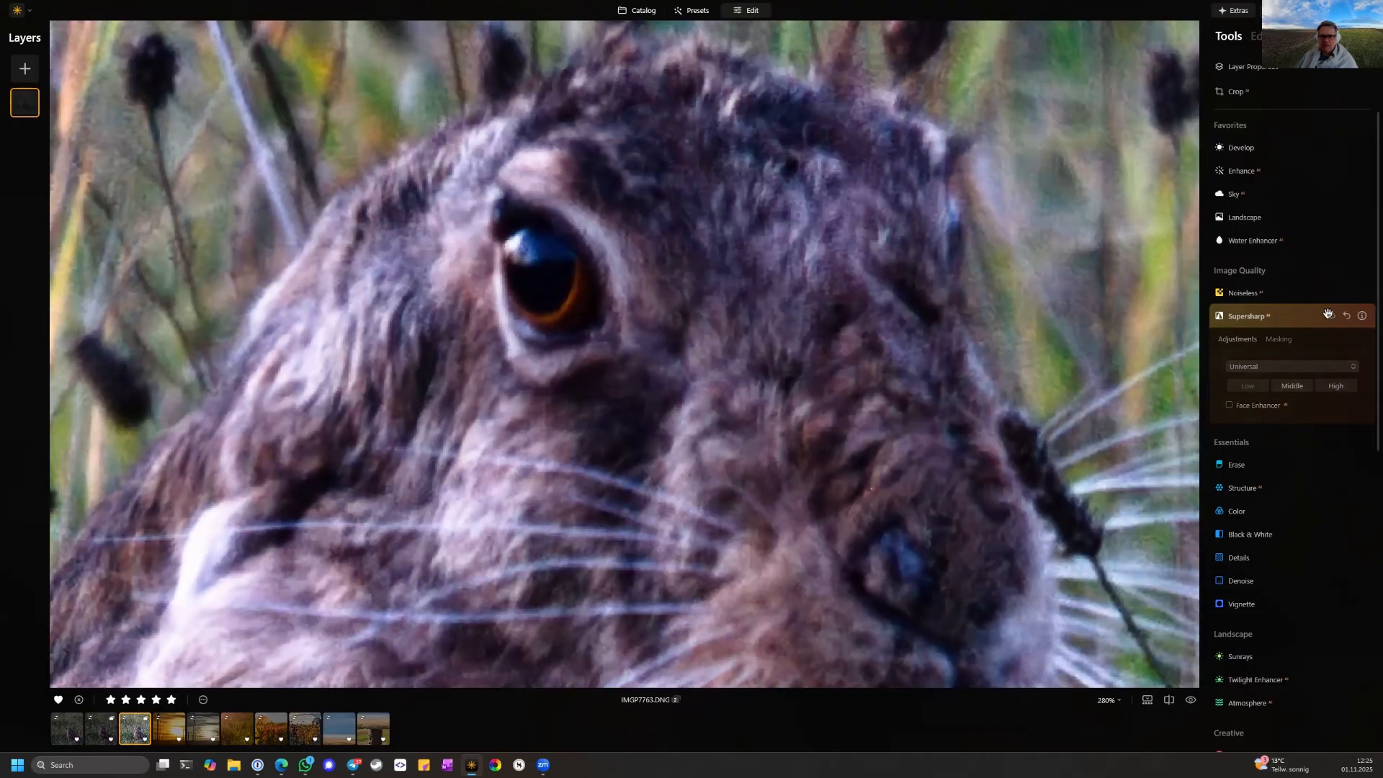
pyautogui.click(1327, 315)
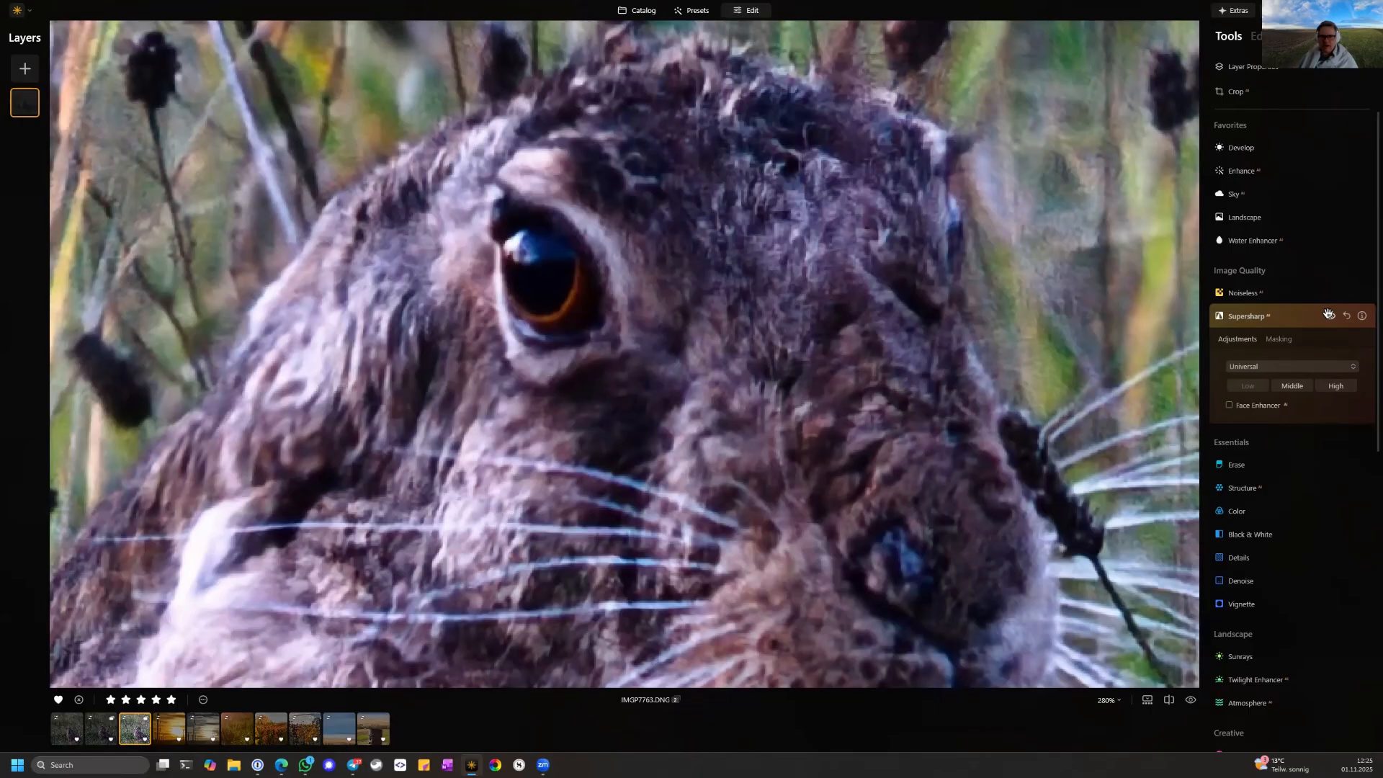
pyautogui.click(1328, 314)
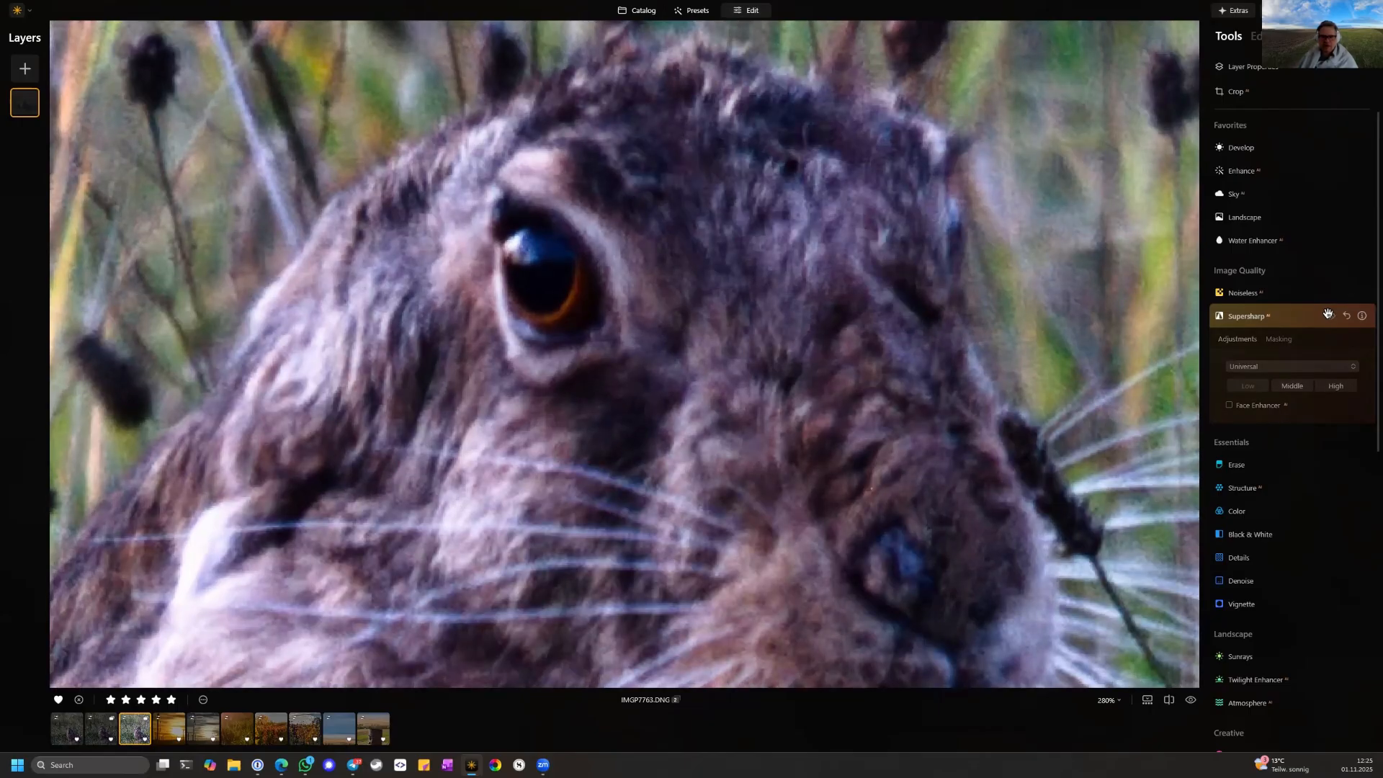
pyautogui.click(1327, 315)
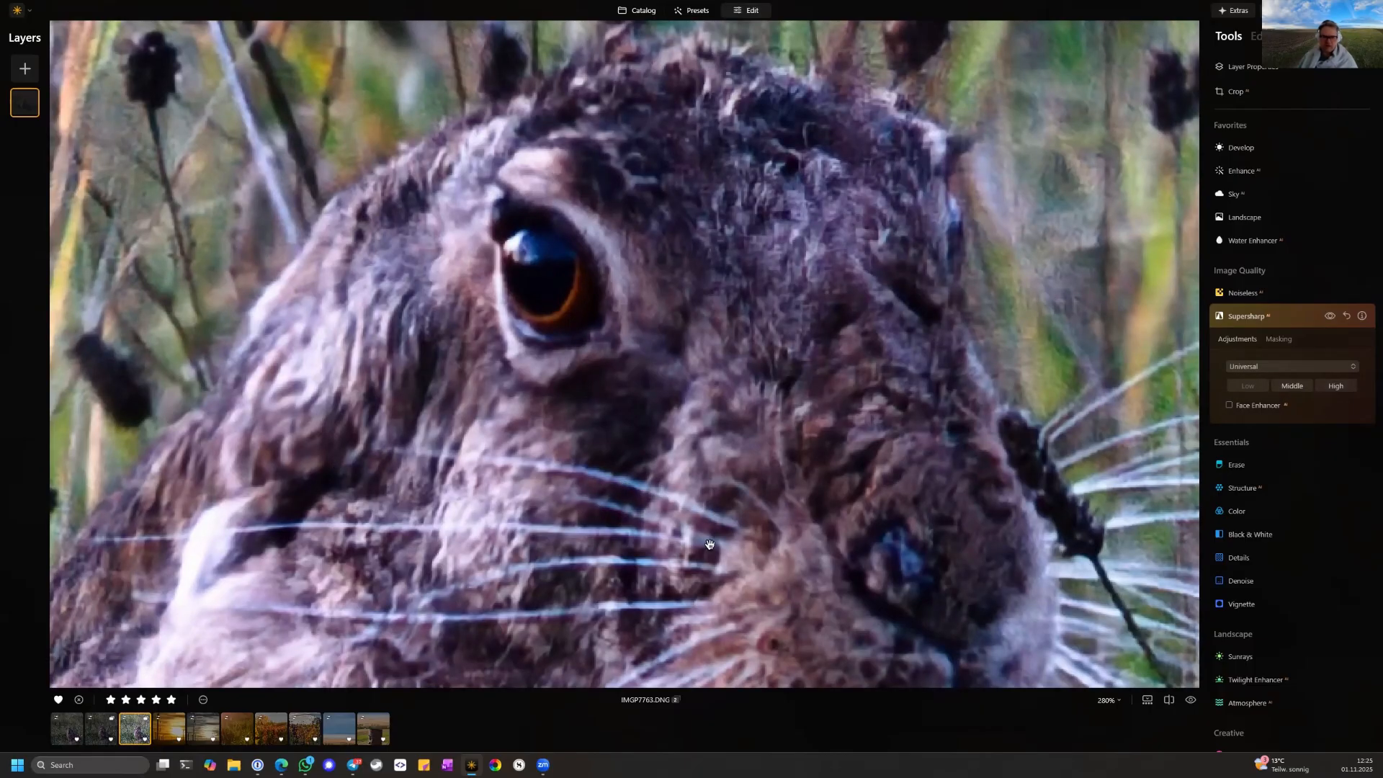
pyautogui.click(1327, 312)
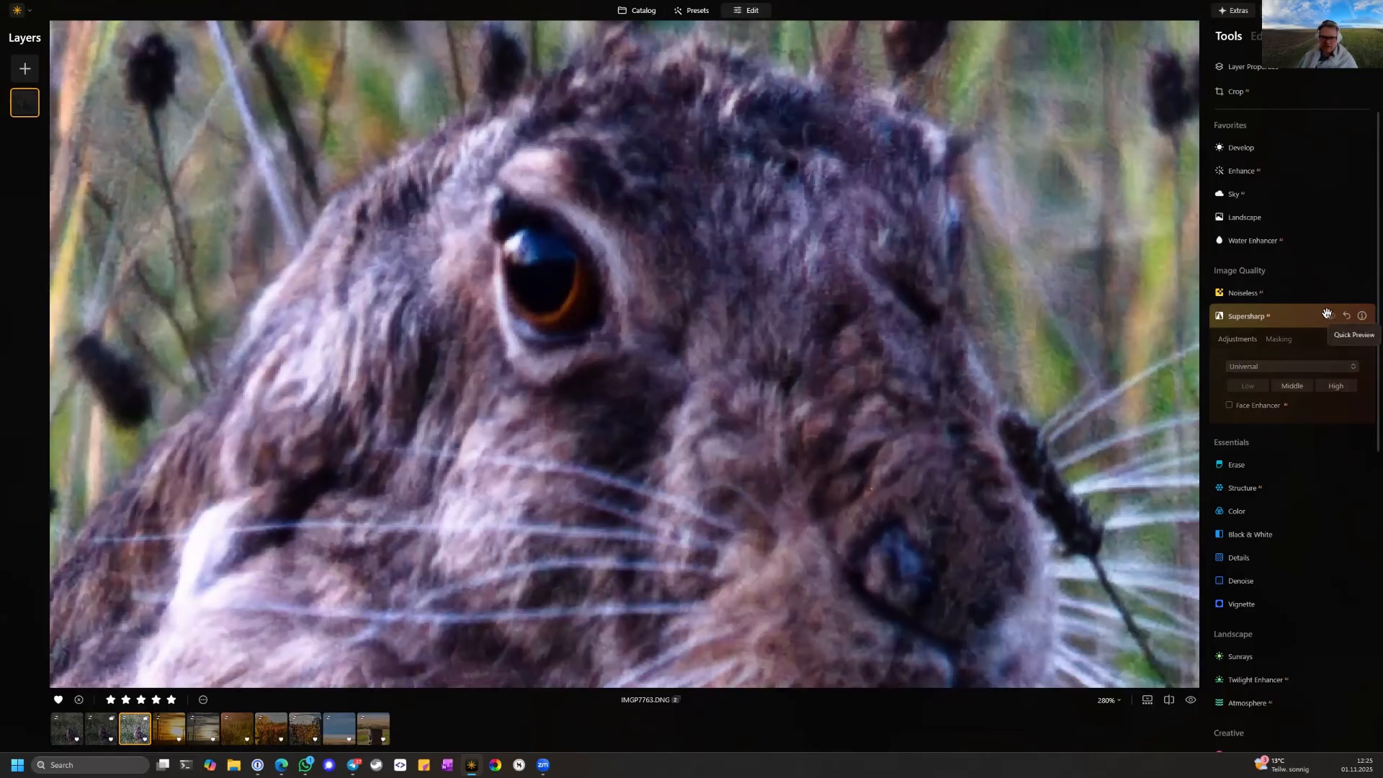
pyautogui.click(1327, 315)
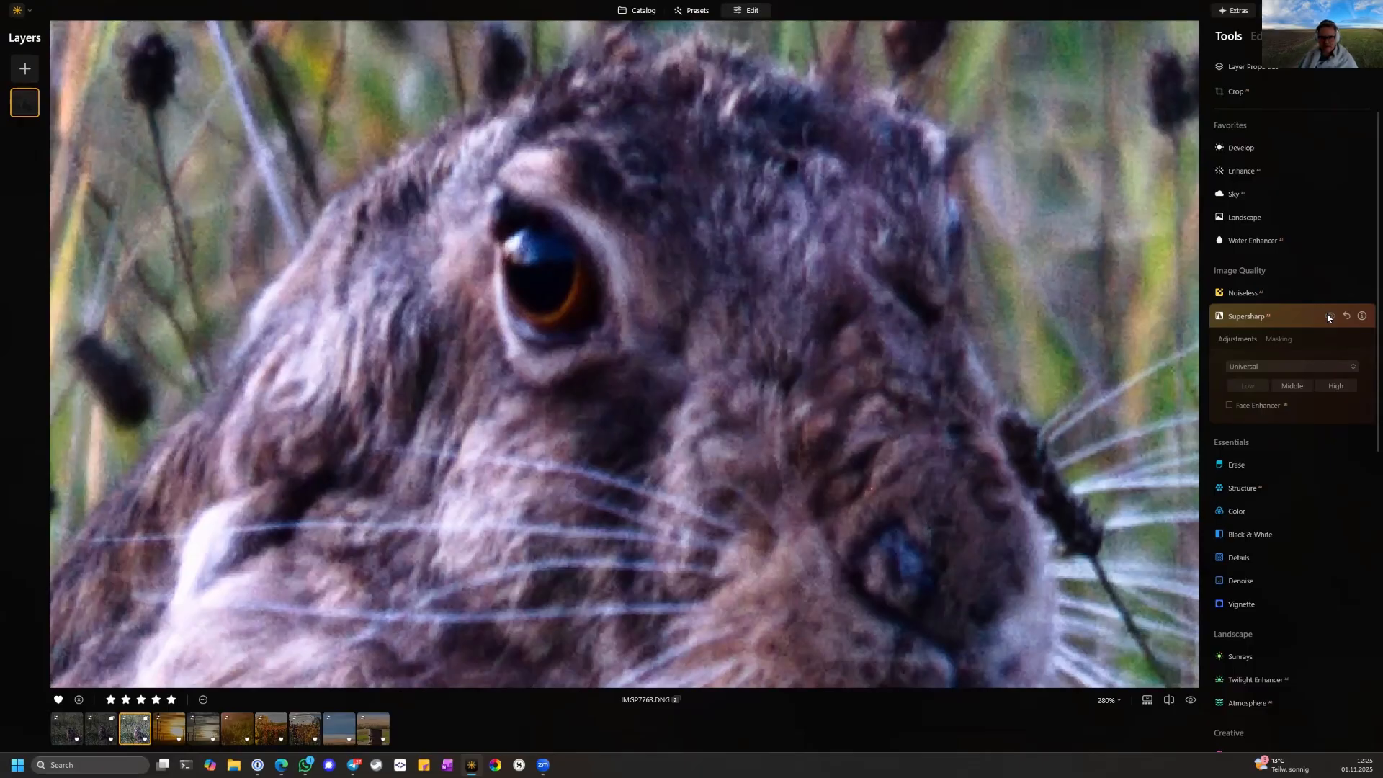
pyautogui.click(1329, 316)
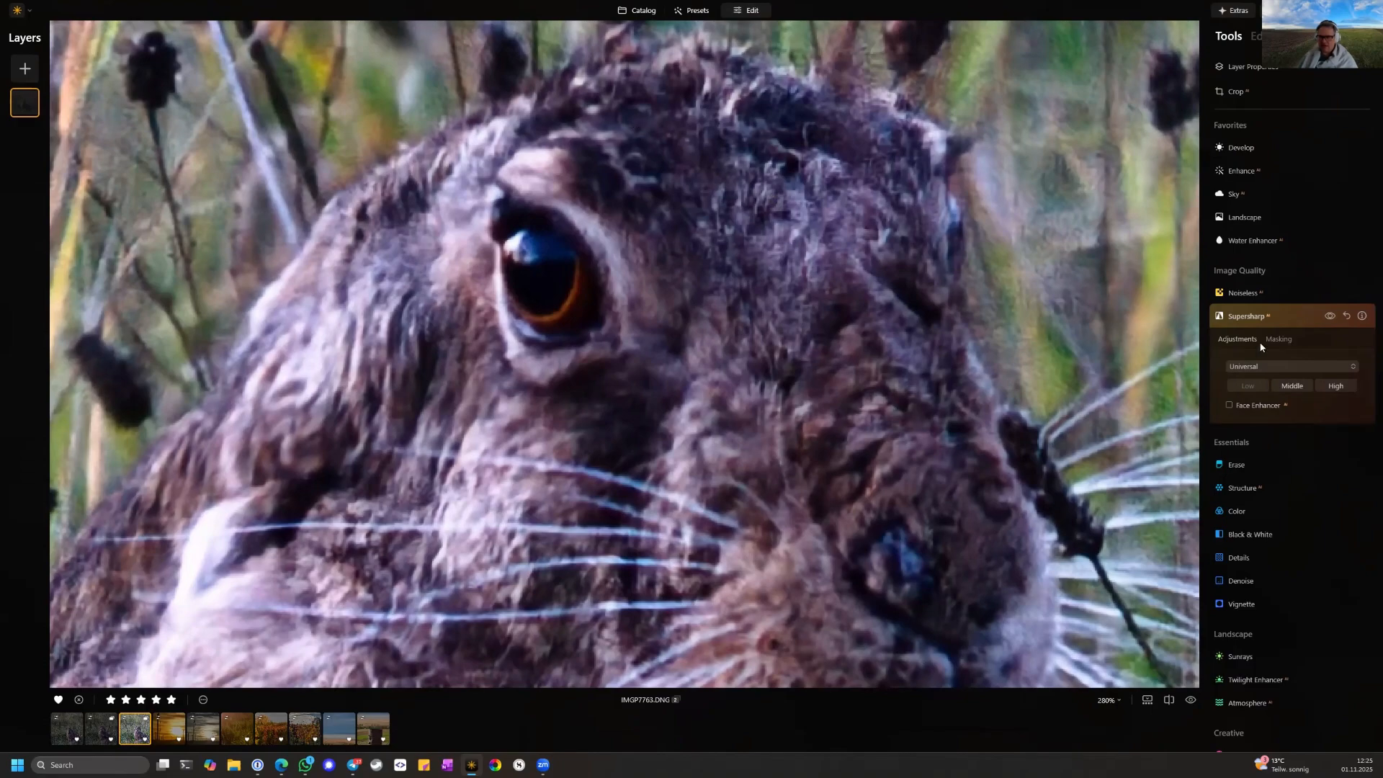
pyautogui.click(1330, 316)
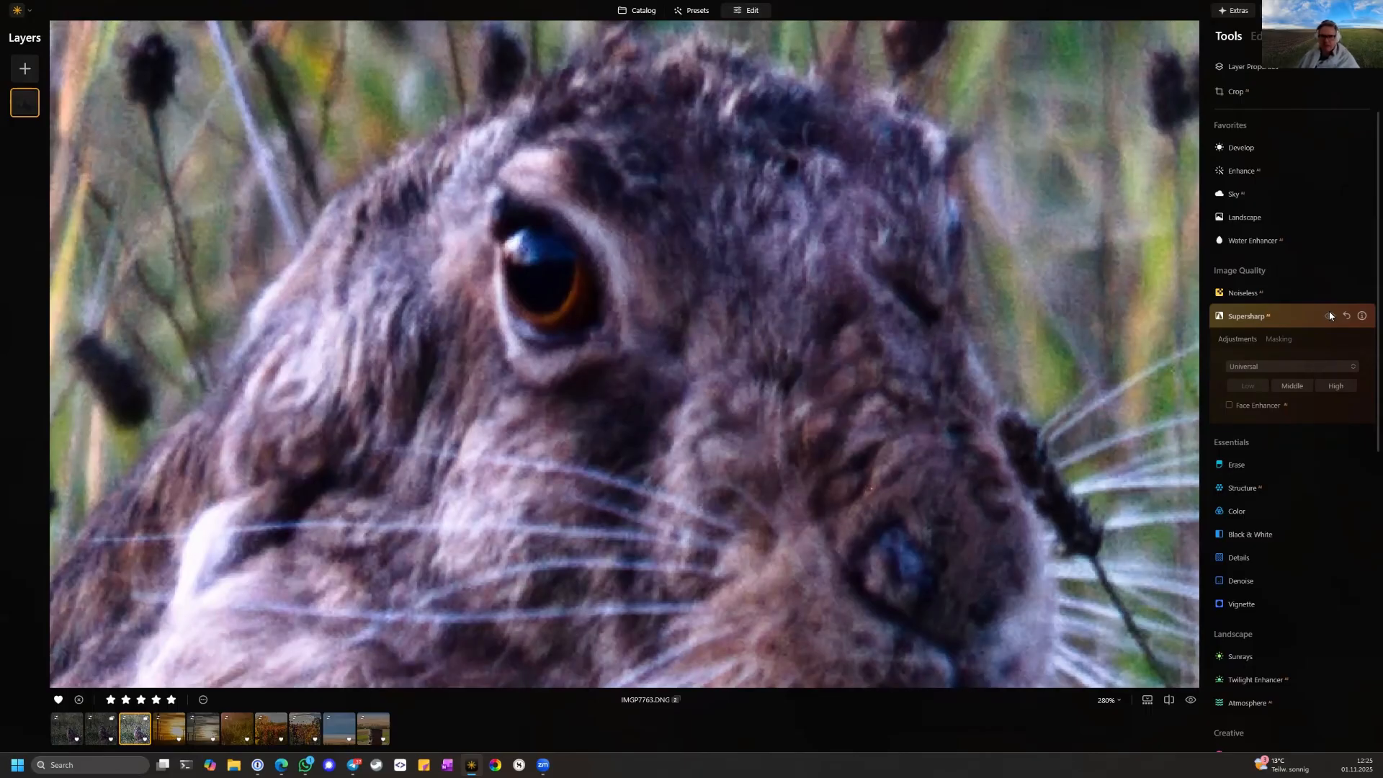
pyautogui.click(1329, 315)
# Compare the whole photo with and without the Supersharp effect
pyautogui.click(803, 346)
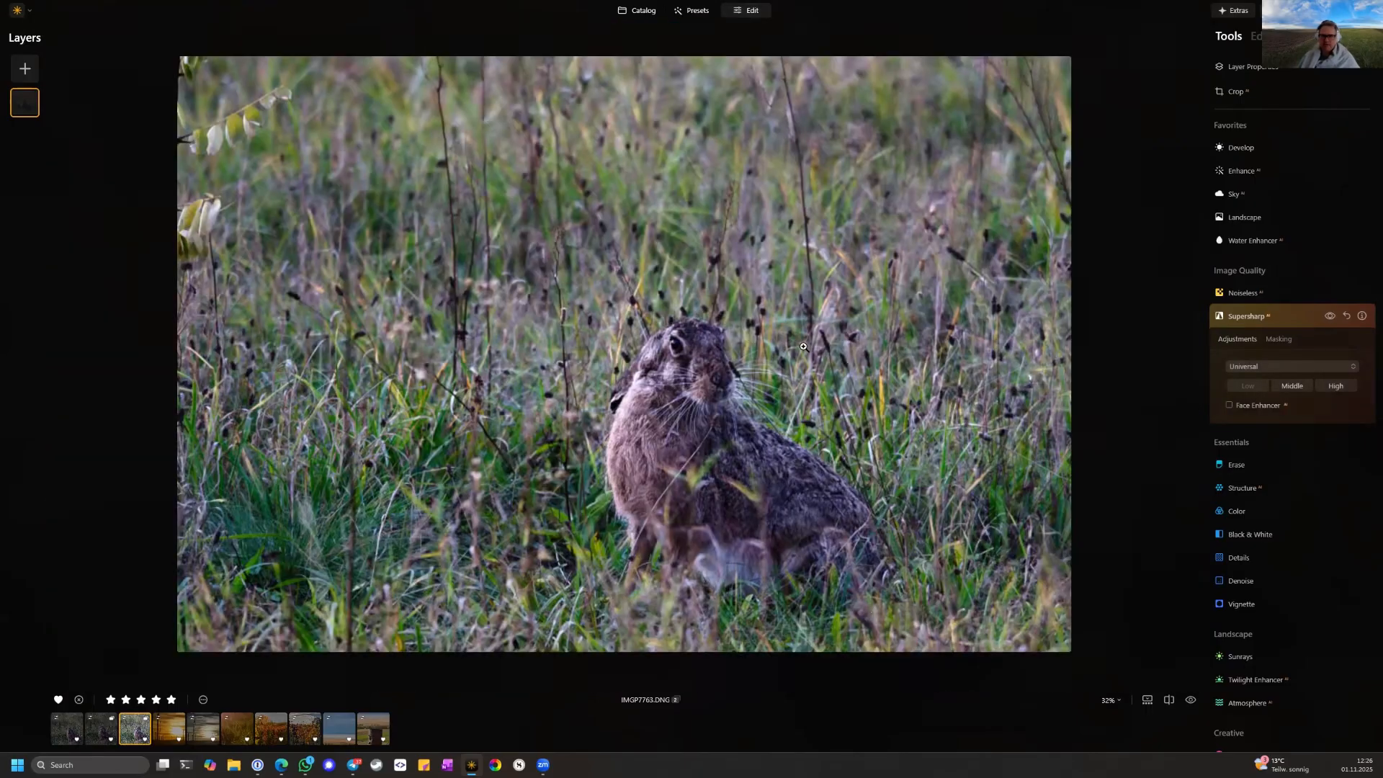
pyautogui.click(1327, 315)
pyautogui.click(1329, 316)
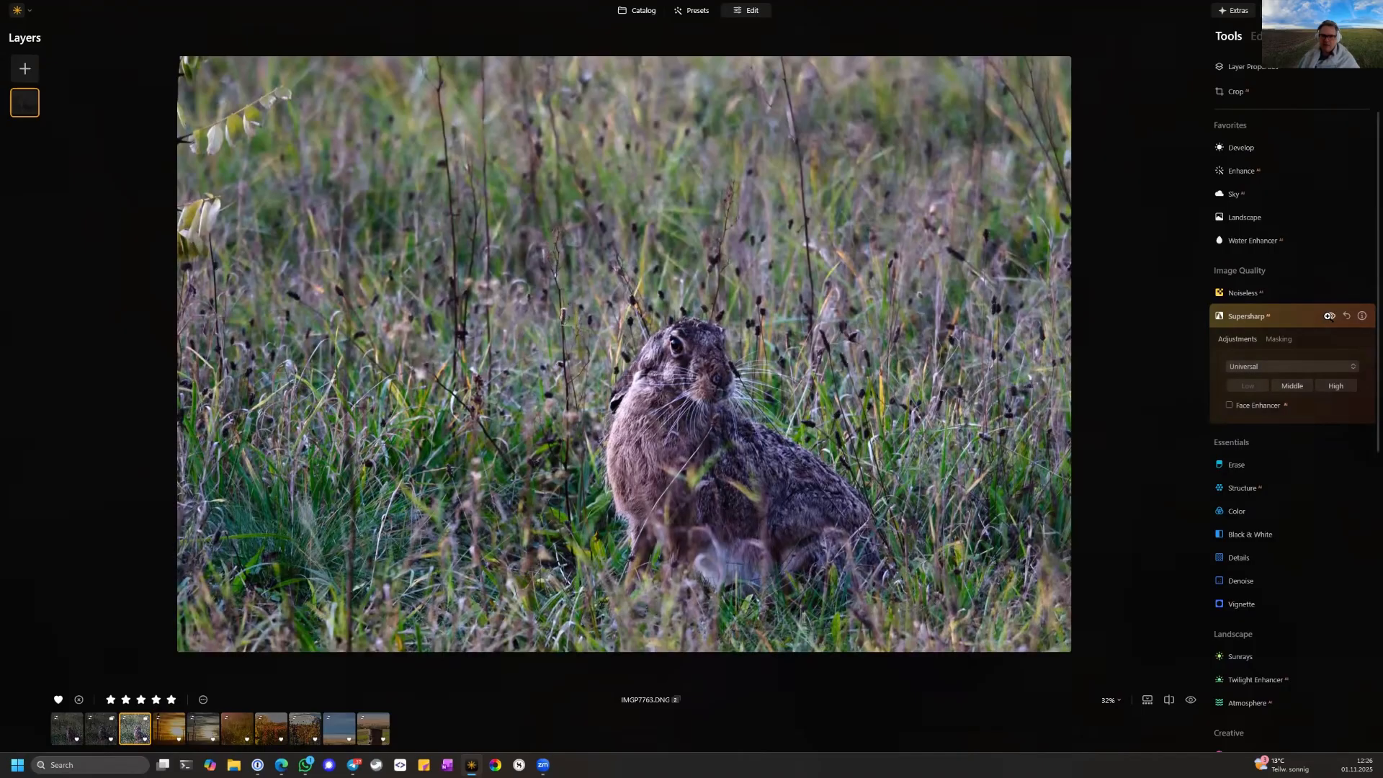
pyautogui.click(1328, 315)
pyautogui.click(1328, 316)
# Compare the hare's chest fur at 100% with and without Supersharp, and reset the Supersharp tool
pyautogui.click(609, 463)
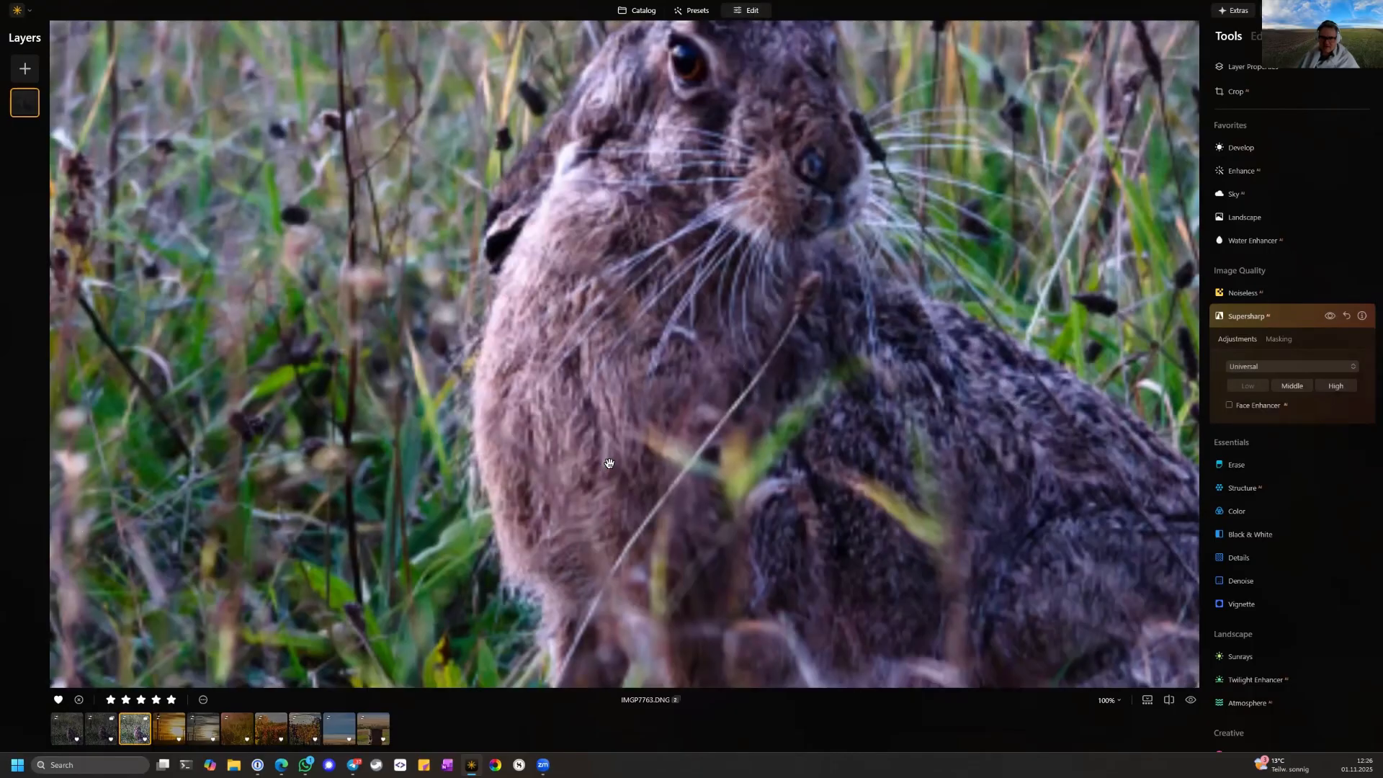
pyautogui.click(1328, 316)
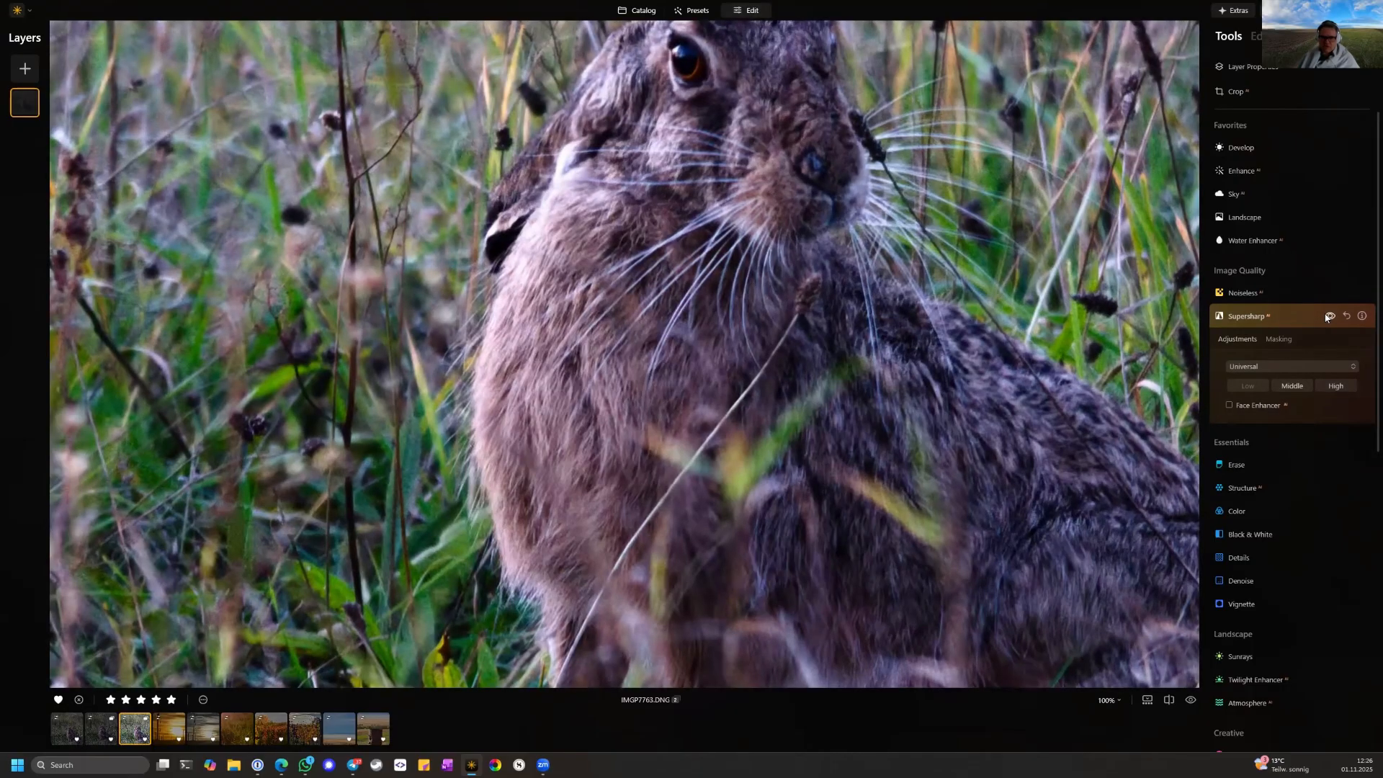
pyautogui.click(1329, 316)
pyautogui.click(1328, 317)
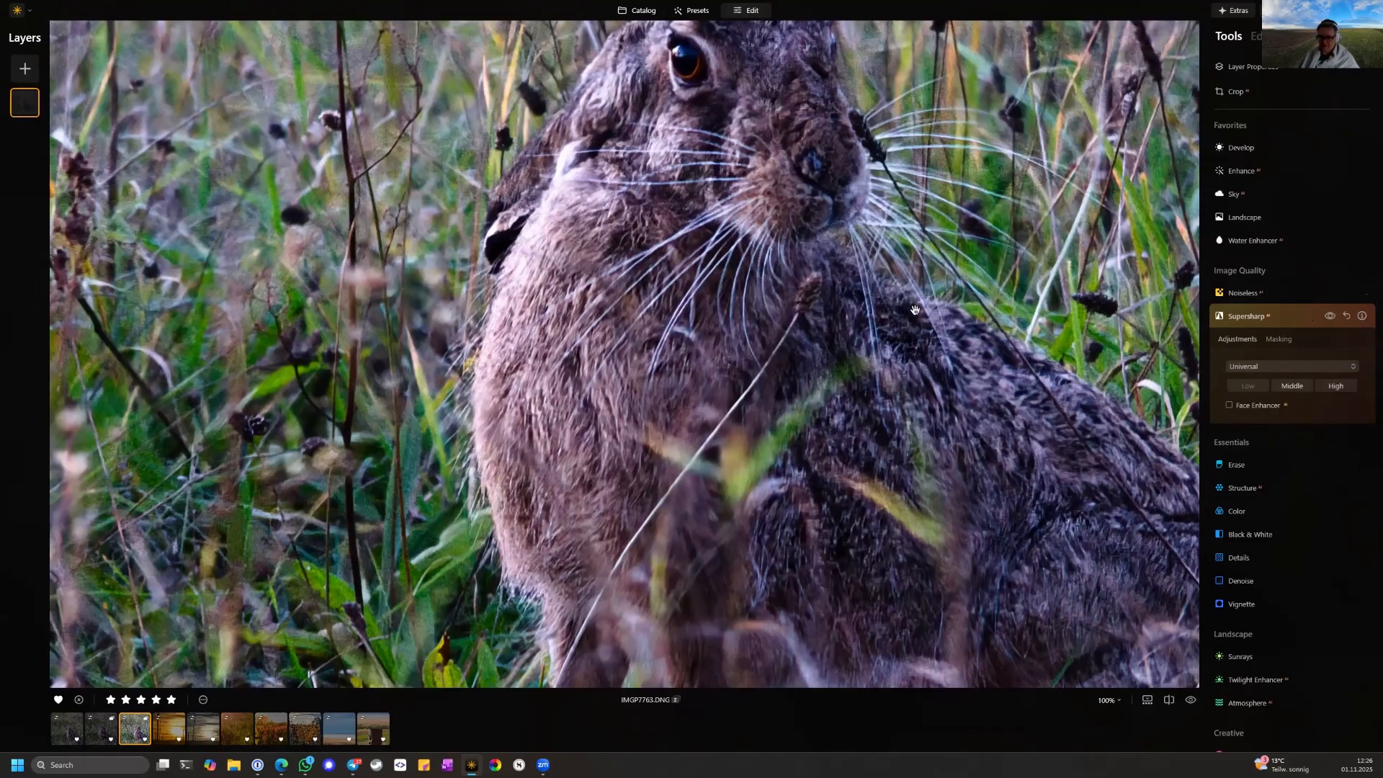
pyautogui.click(726, 338)
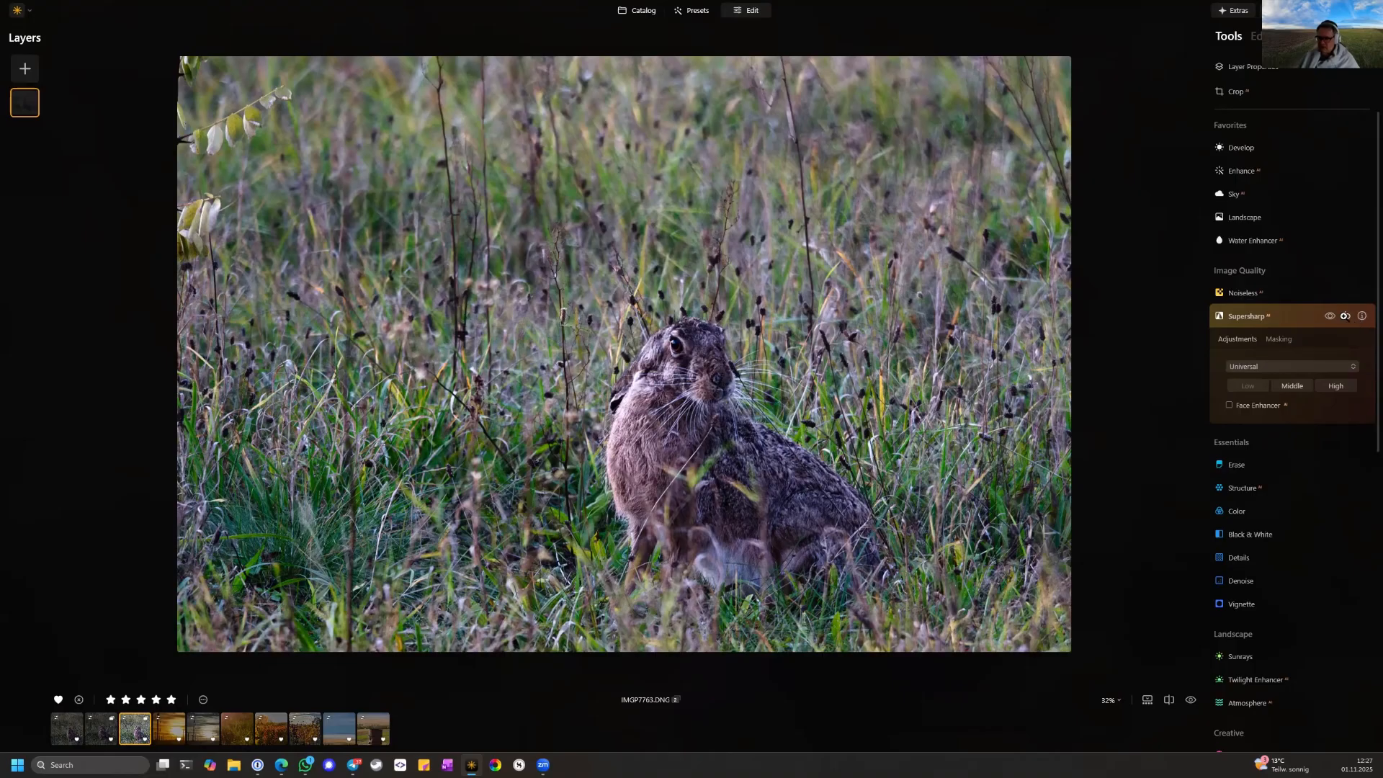
pyautogui.click(1345, 316)
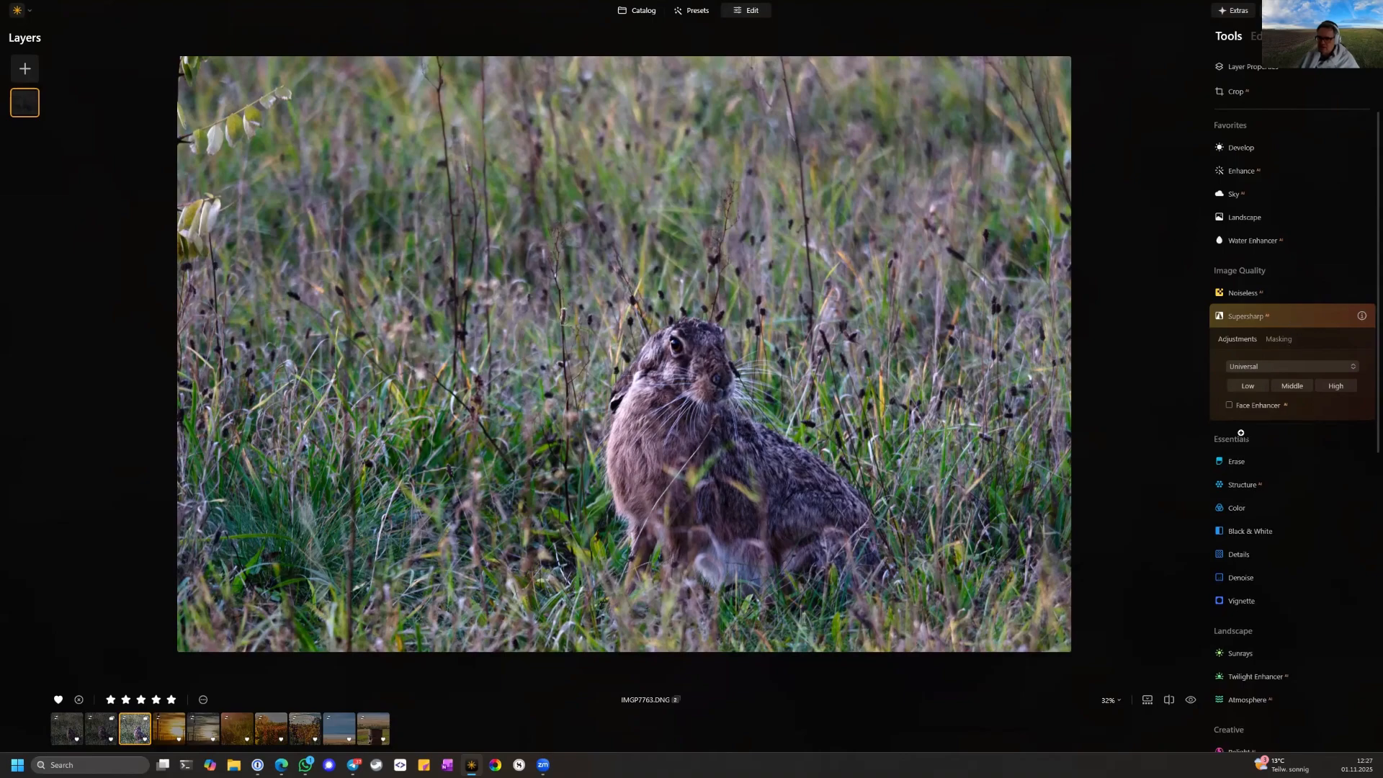
pyautogui.click(1246, 315)
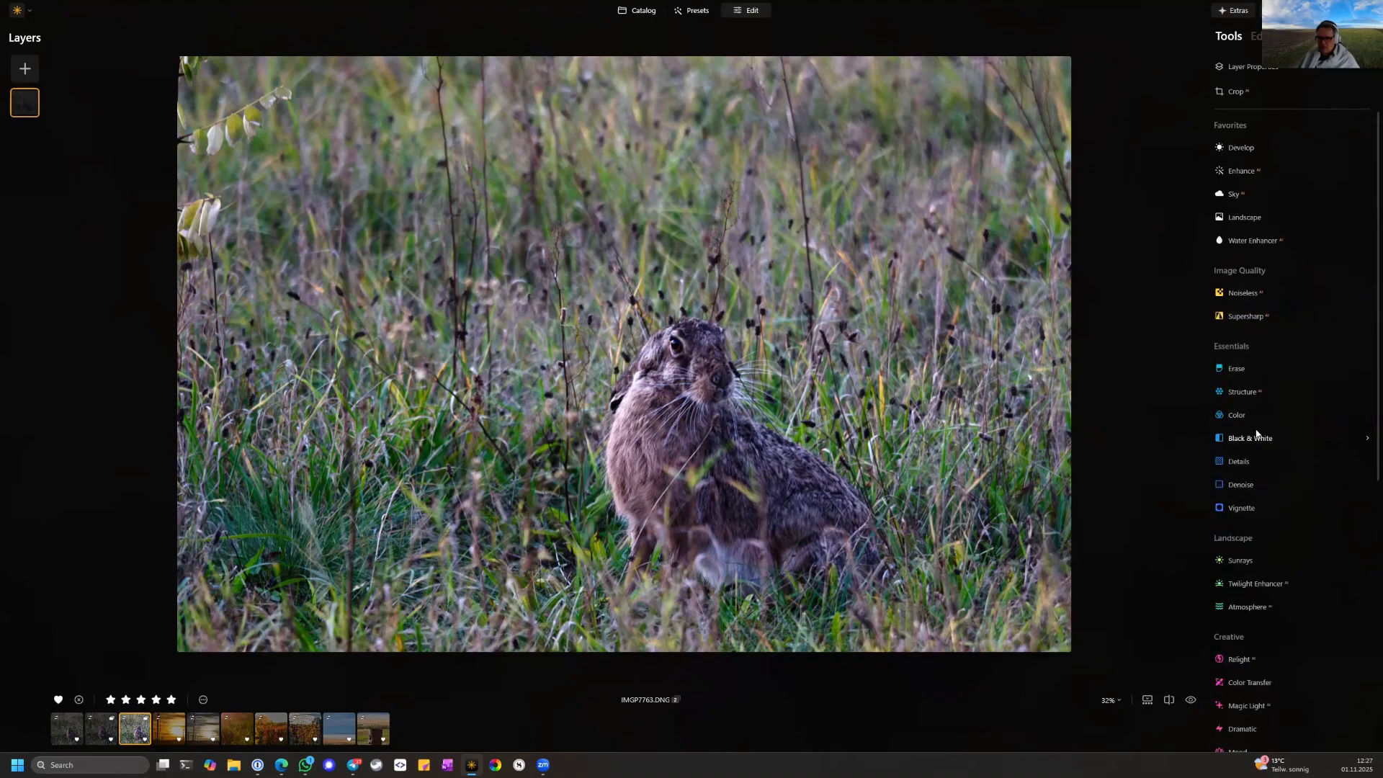
# Try a slight saturation change in the Color tool and return it to 0
pyautogui.scroll(-4, 1253, 461)
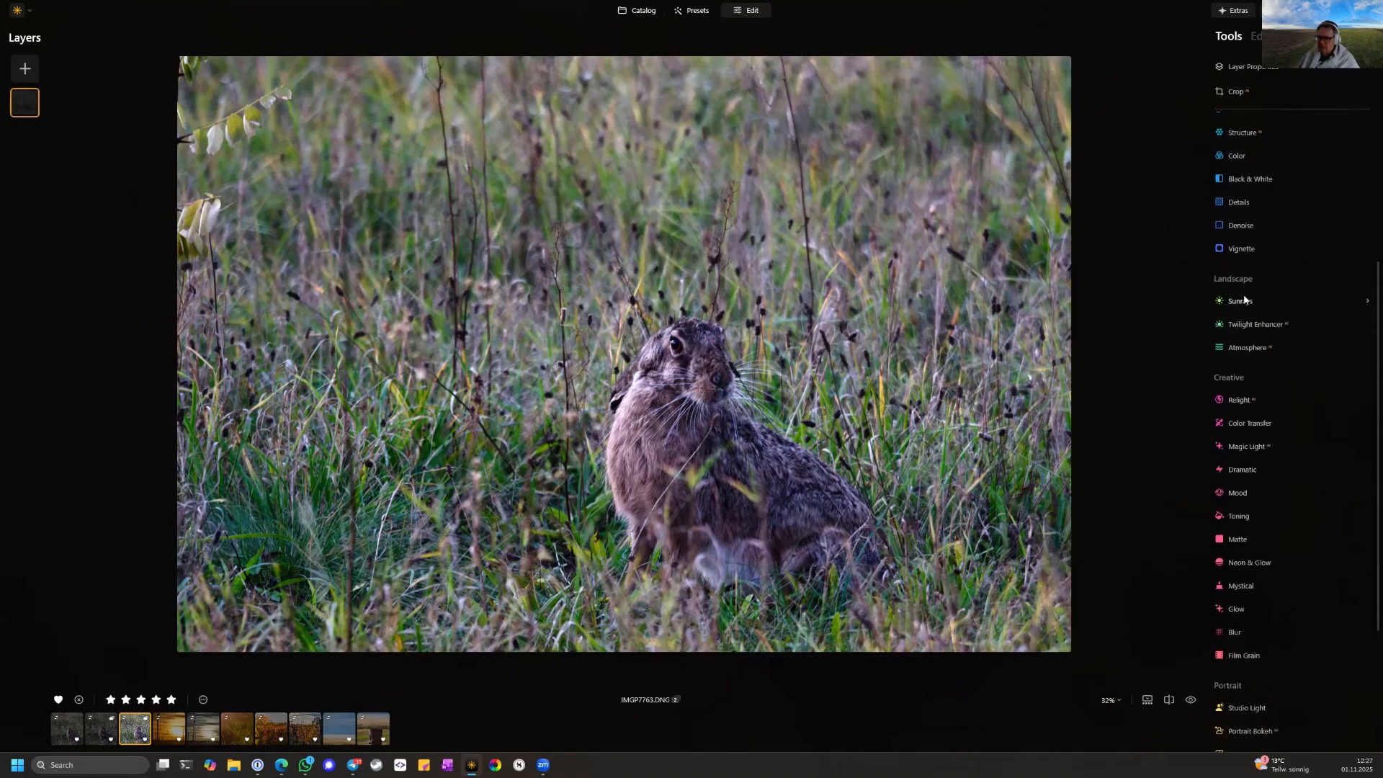
pyautogui.scroll(-1, 1257, 351)
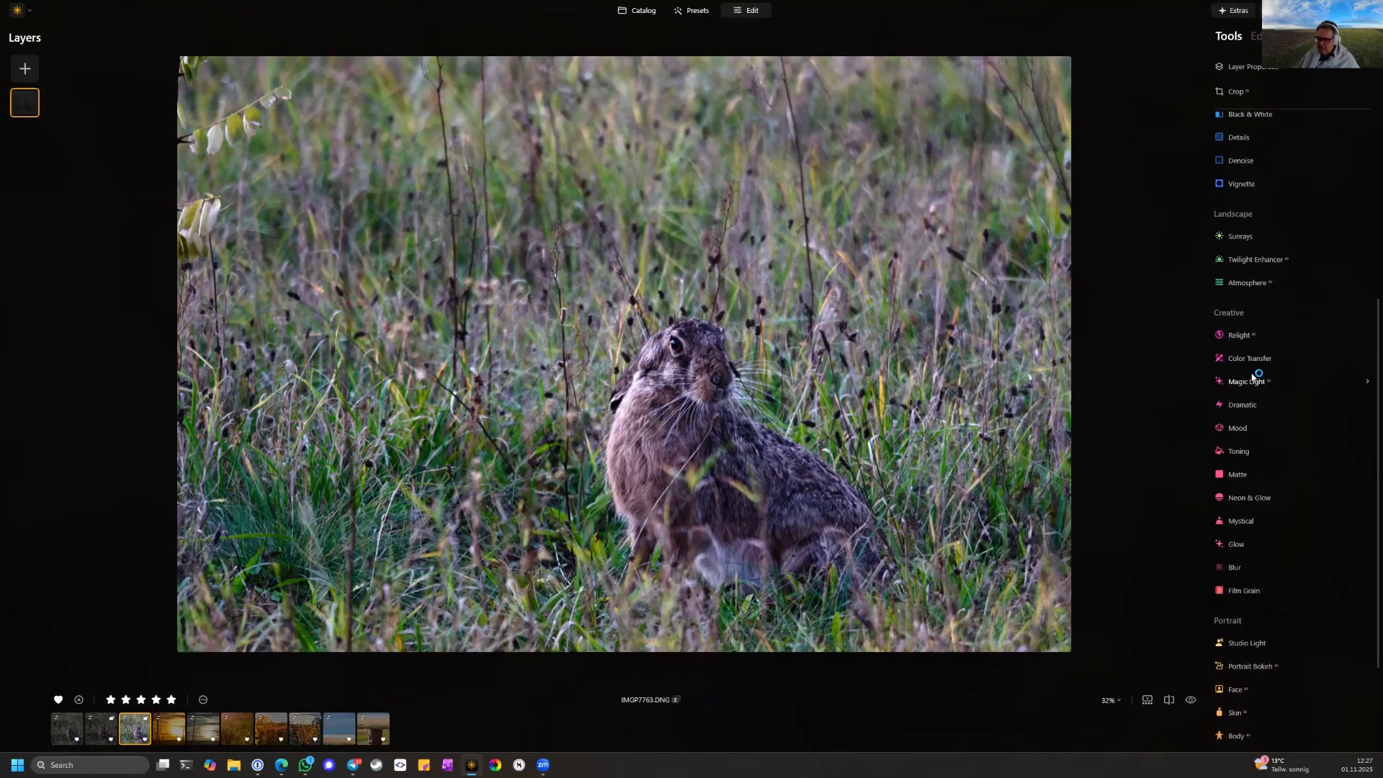
pyautogui.scroll(4, 1259, 346)
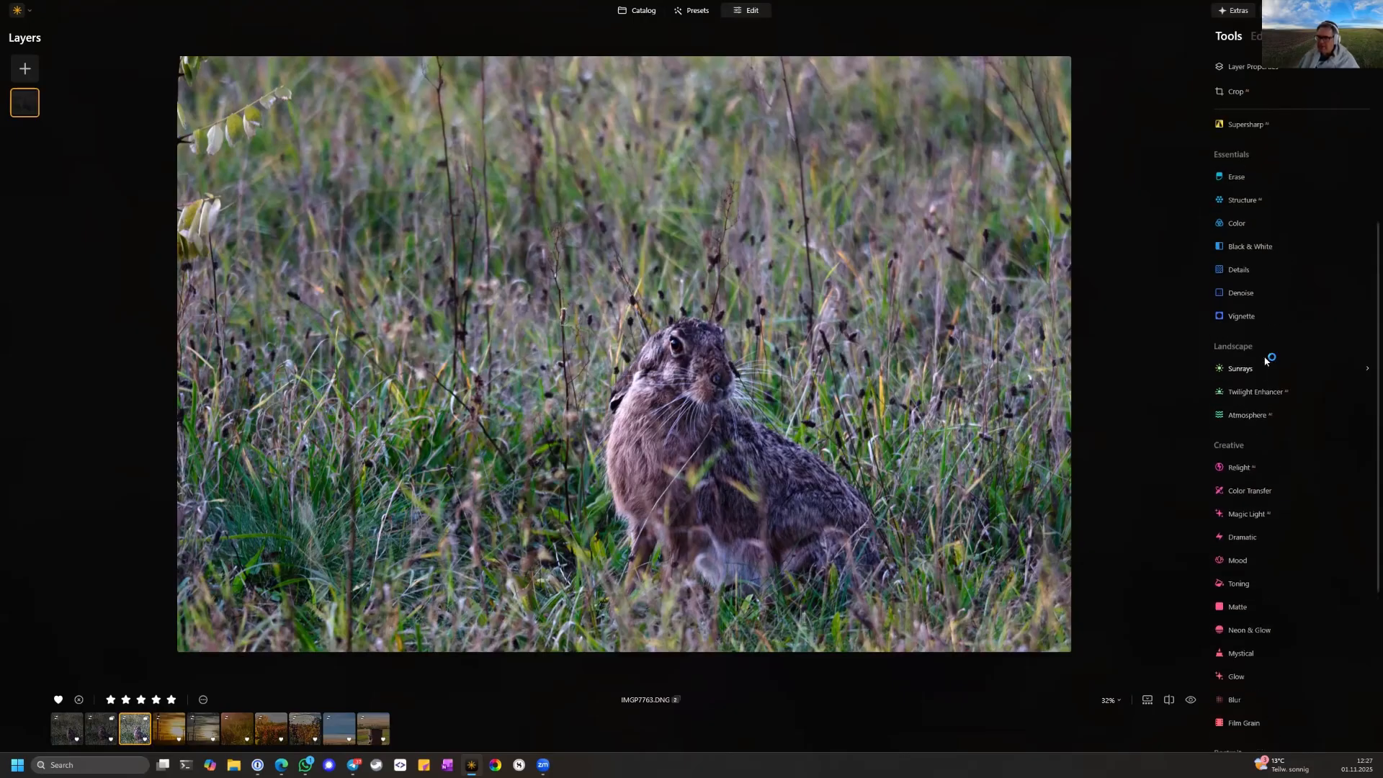
pyautogui.click(1237, 347)
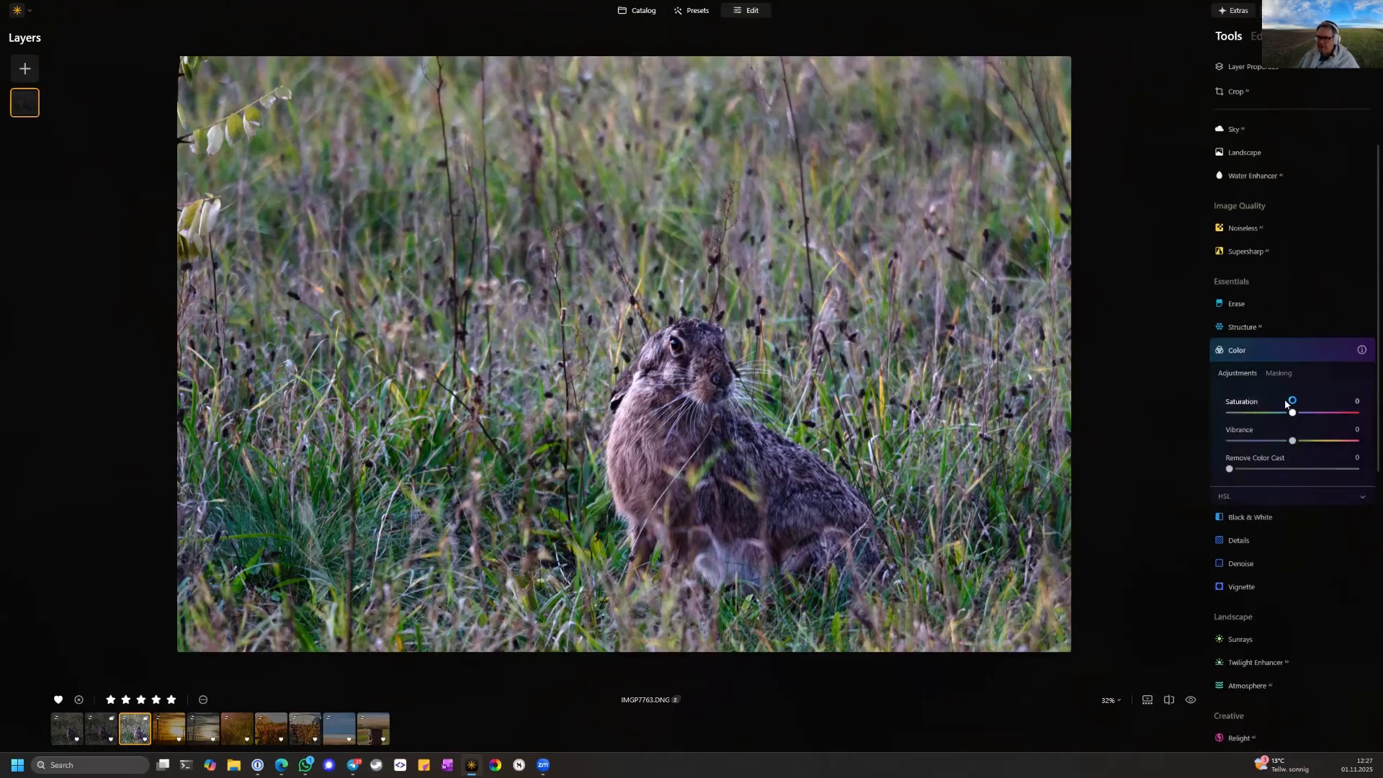
pyautogui.moveTo(1291, 415)
pyautogui.mouseDown()
pyautogui.moveTo(1324, 414)
pyautogui.moveTo(1188, 410)
pyautogui.moveTo(1299, 413)
pyautogui.mouseUp()
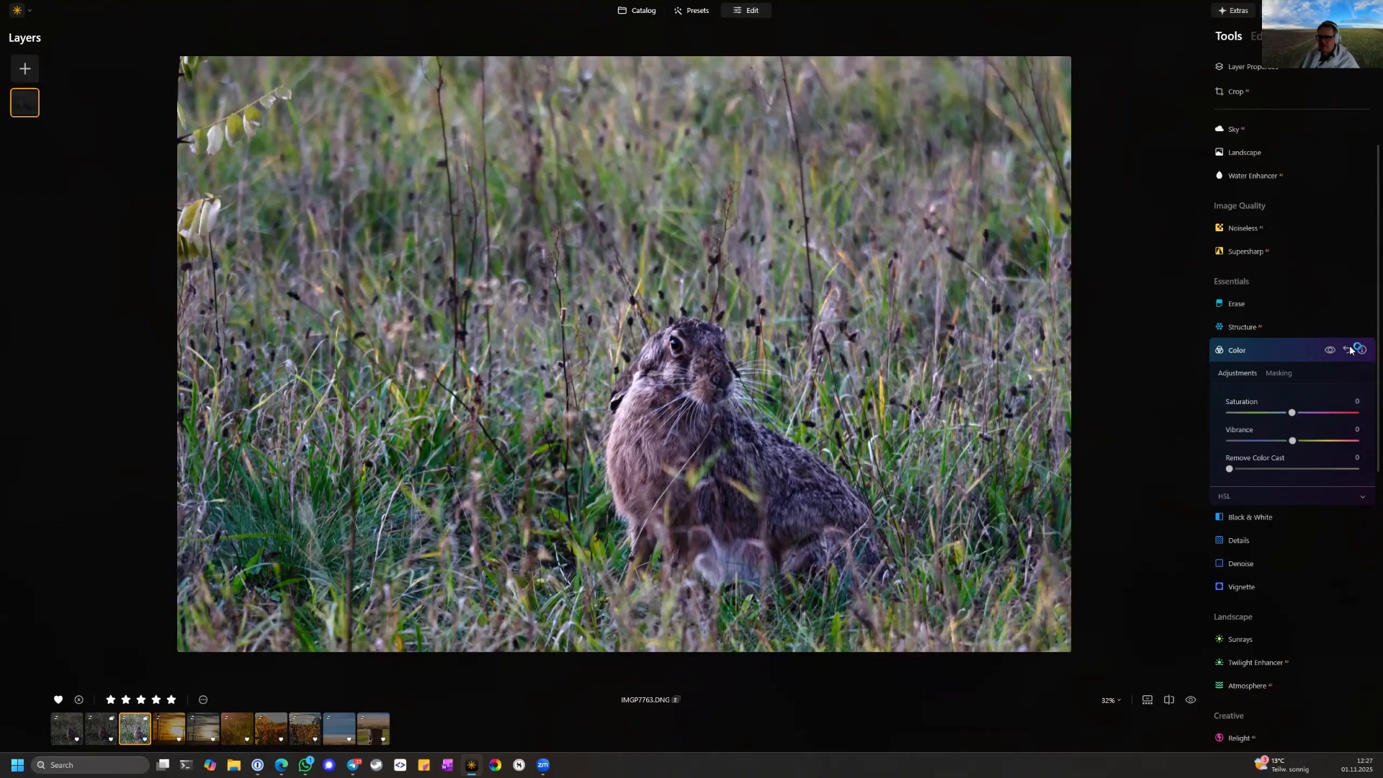
pyautogui.click(1291, 353)
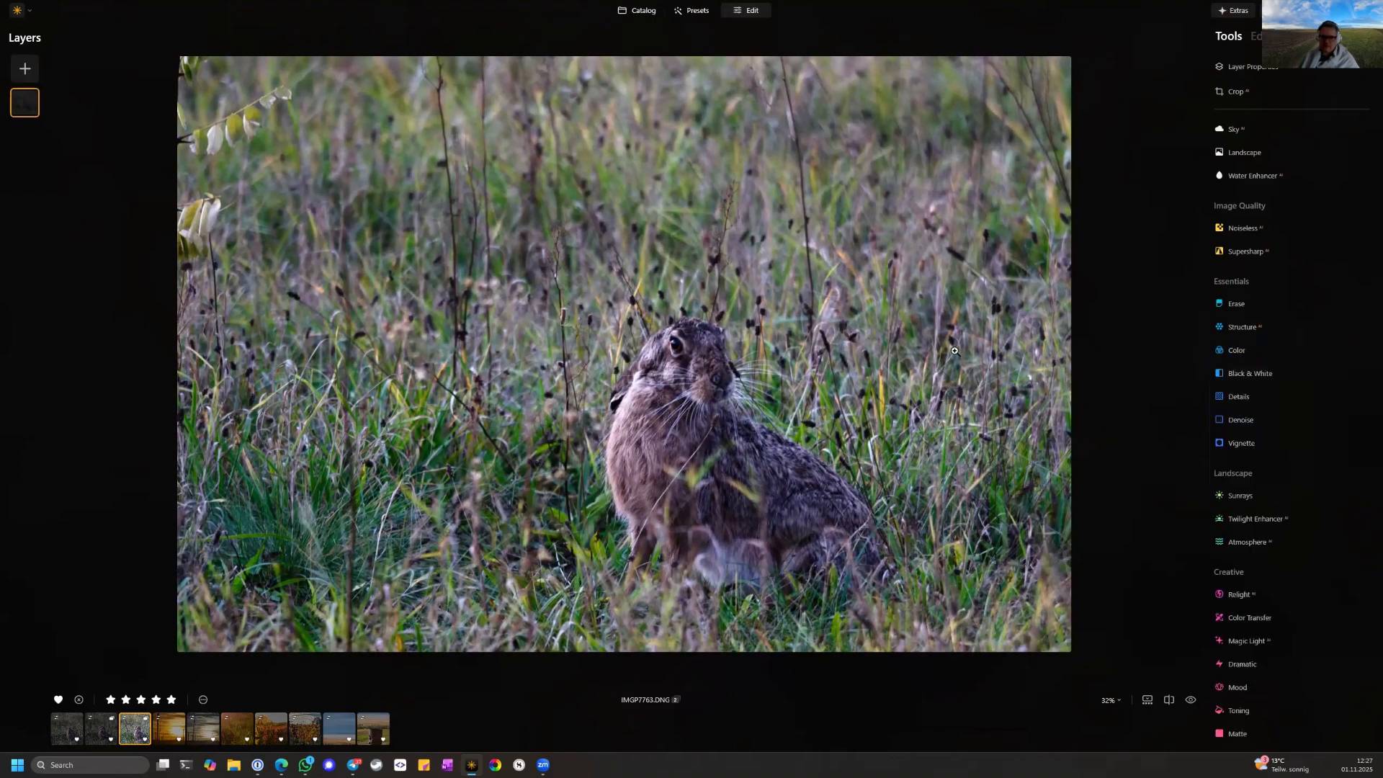